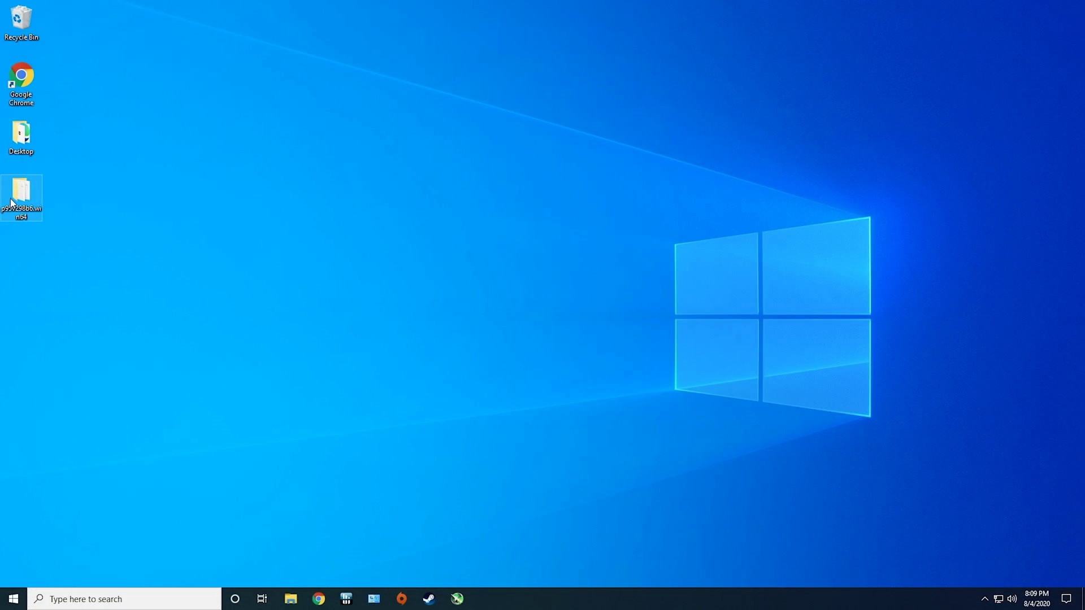
- Open the p95v298b6.win64 folder and launch prime95 from it
double_click(21, 195)
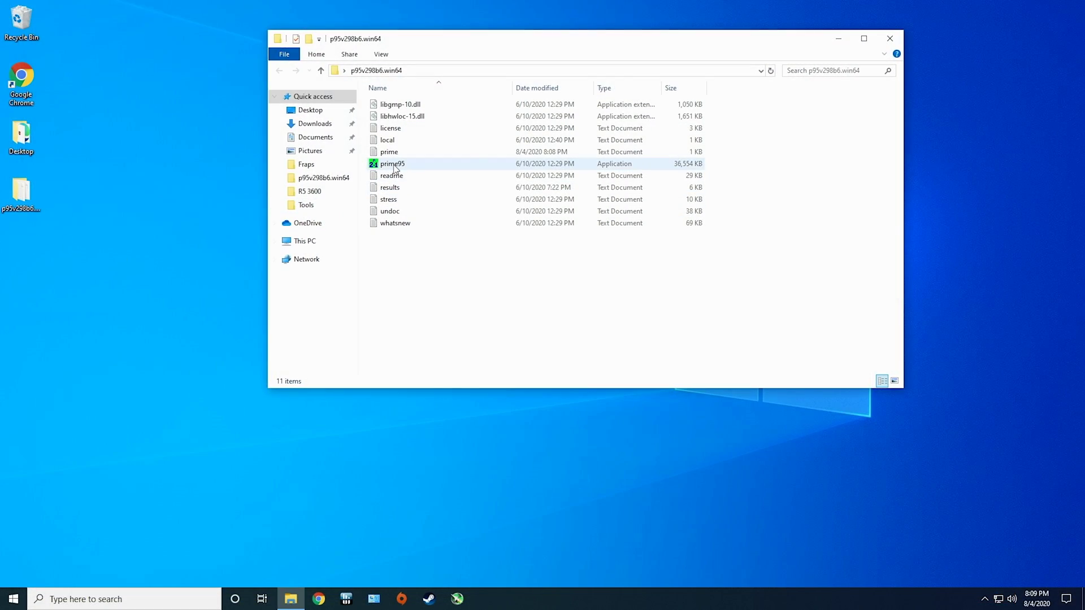
double_click(393, 165)
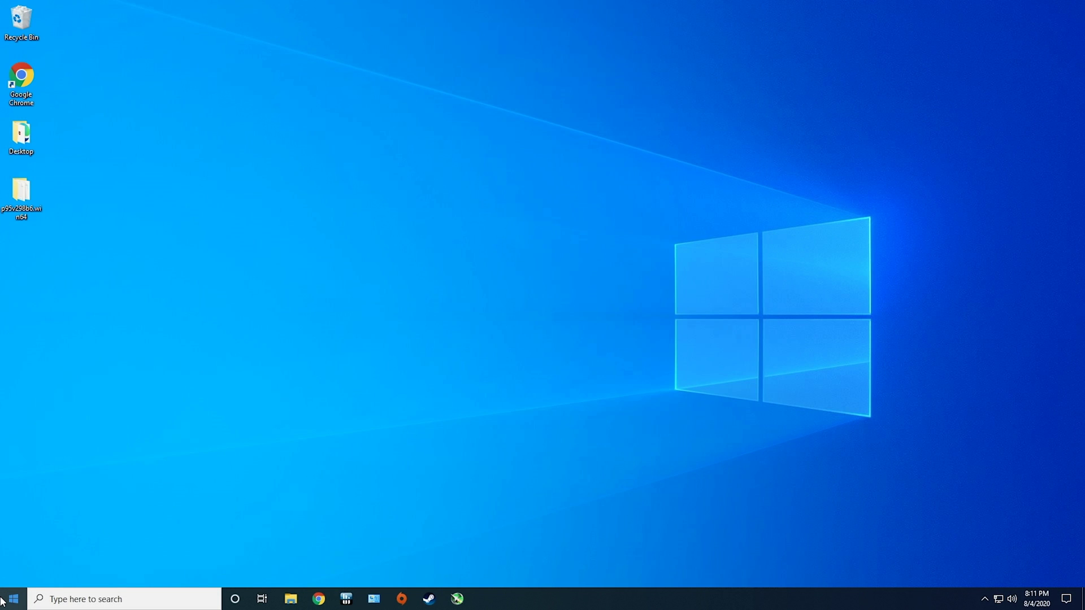
- Restart into the BIOS, toggle EZ Mode and back, and open the OC page with CPU Ratio 43.00
left_click(13, 599)
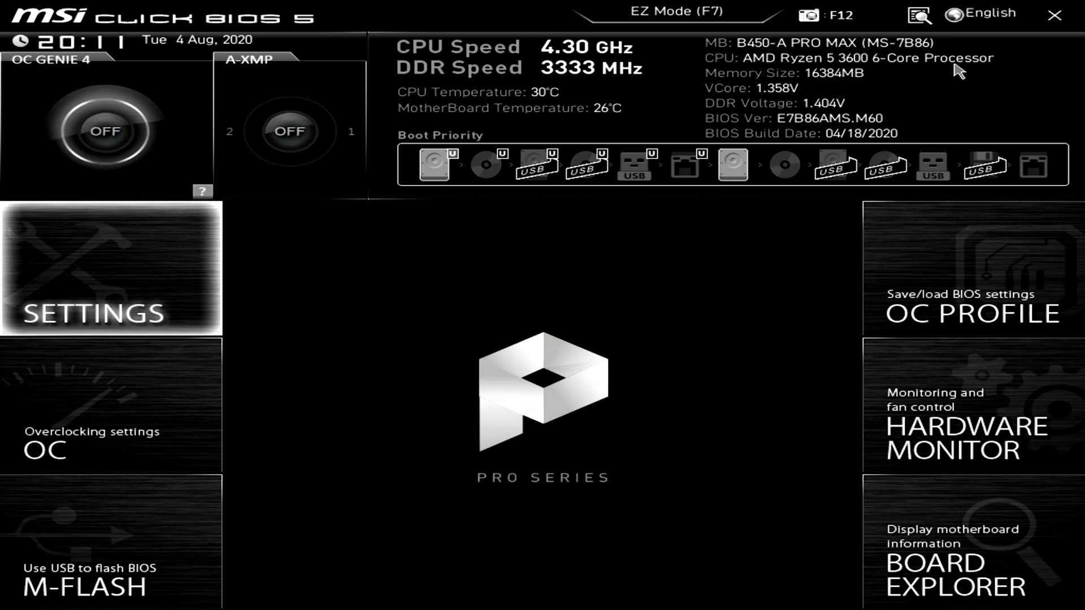
key("F7")
key("Down")
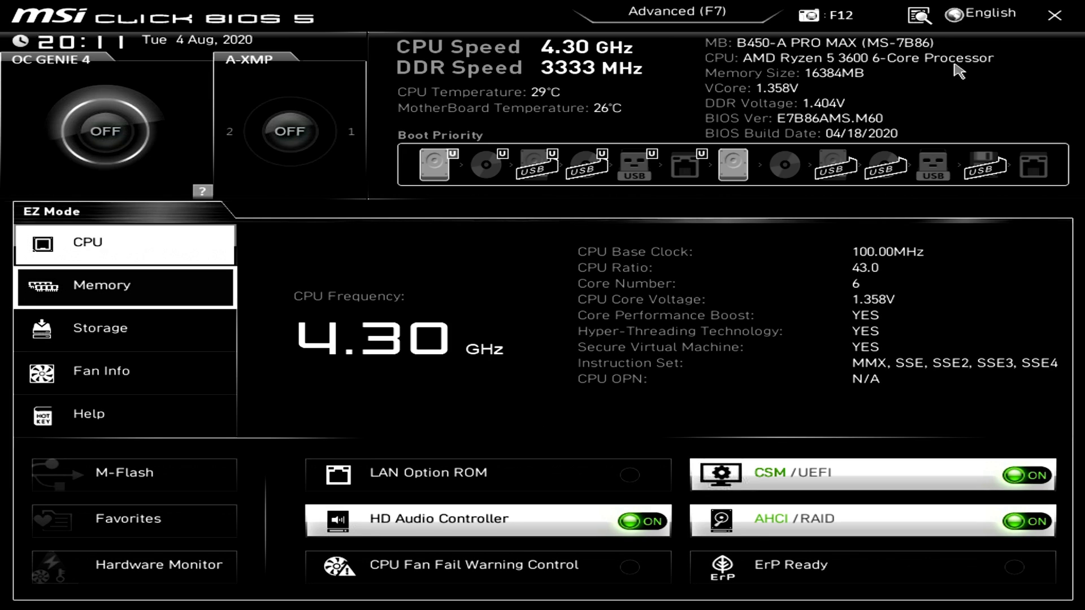
key("Down")
key("Down")
key("Down")
key("Up")
key("Up")
key("Up")
key("Up")
key("Down")
key("Down")
key("F7")
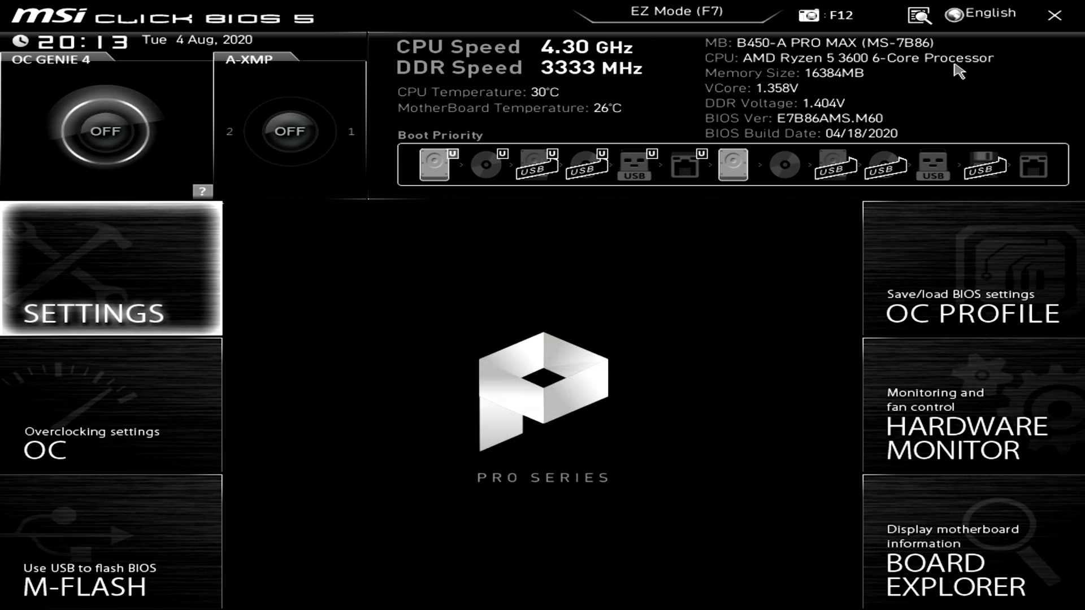
key("Down")
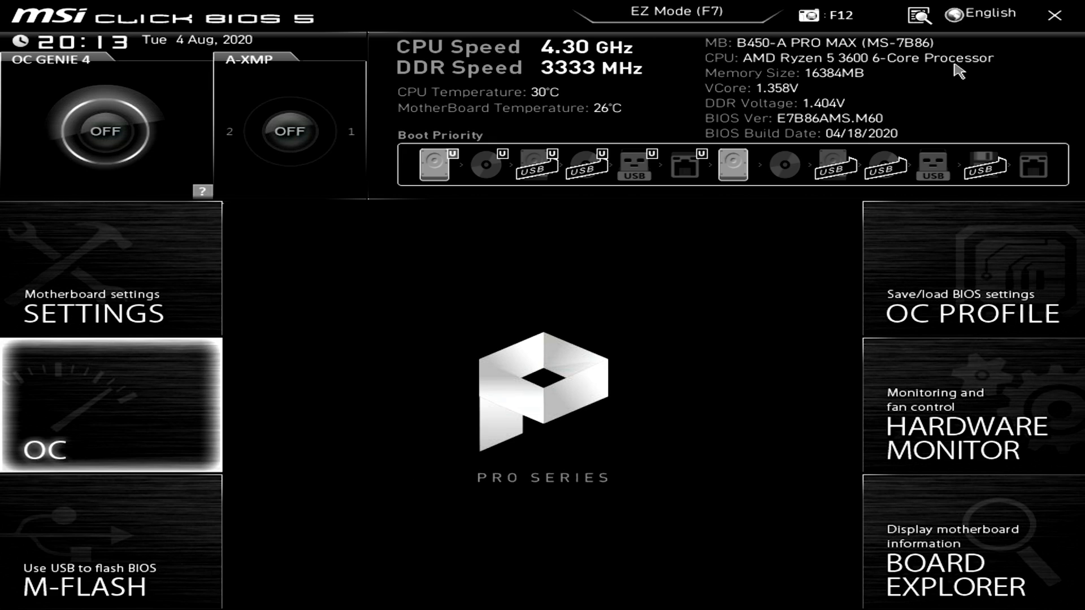
key("Return")
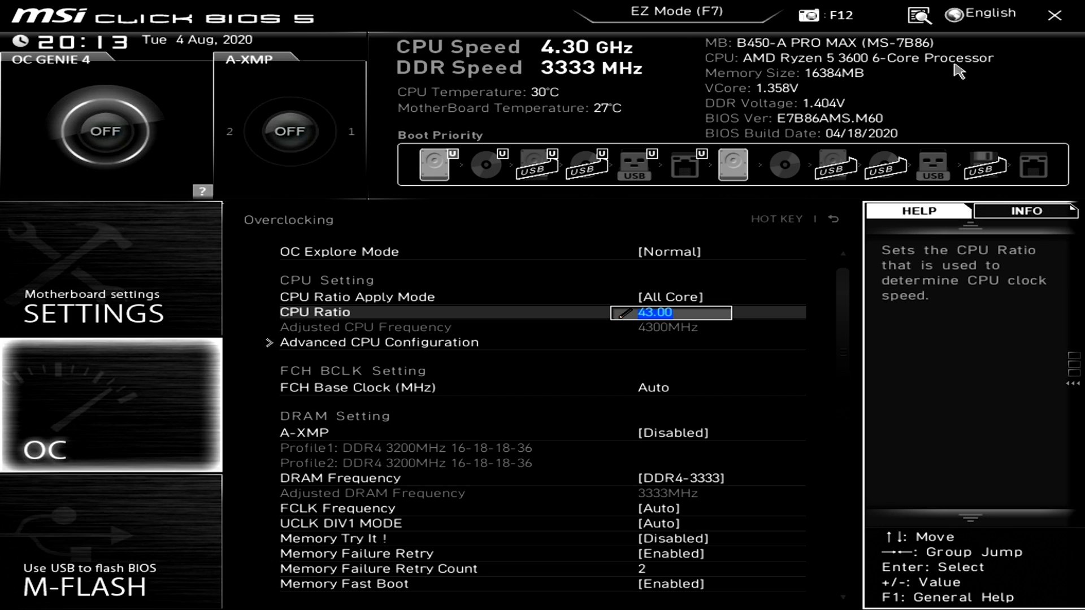
- Set A-XMP to Profile 1
key("Down")
key("Down")
key("Down")
key("Down")
key("Up")
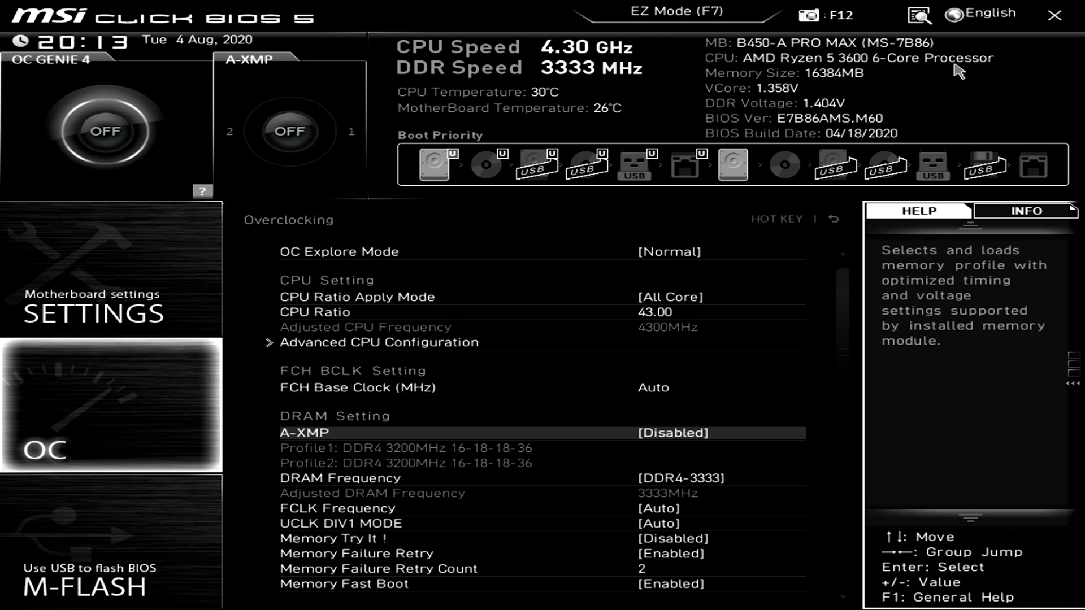
key("Return")
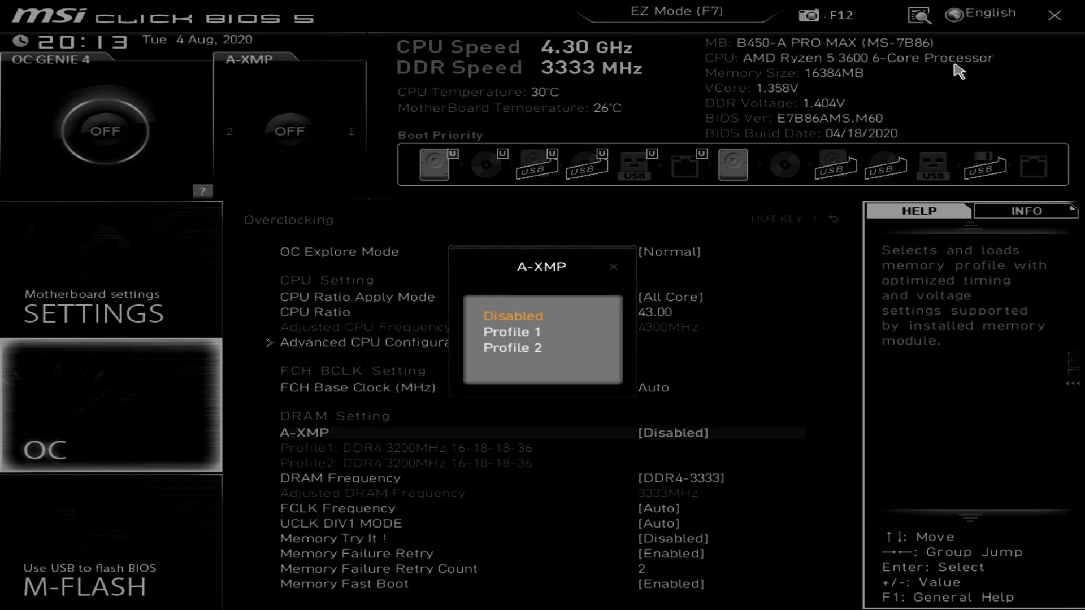
key("Down")
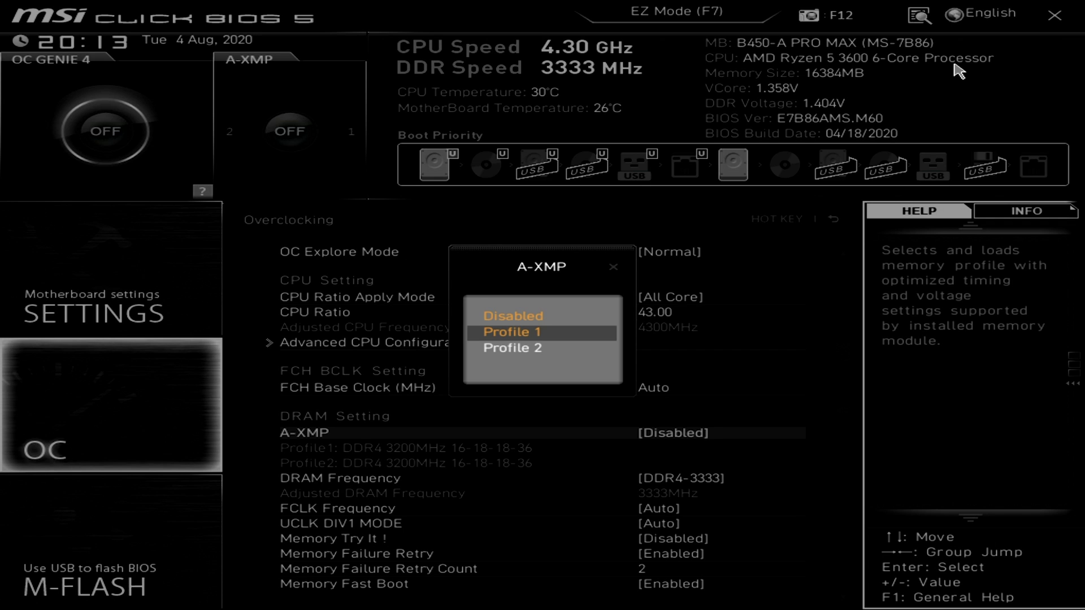
key("Return")
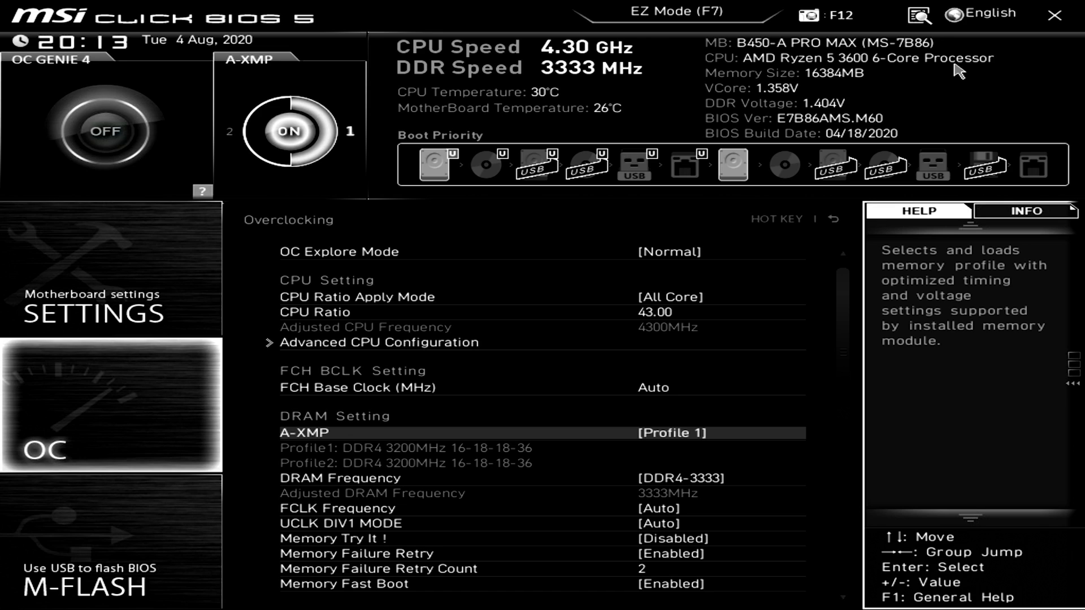
- Review DRAM Frequency and Advanced DRAM Configuration timings, then bring up the save-and-exit confirmation
key("Down")
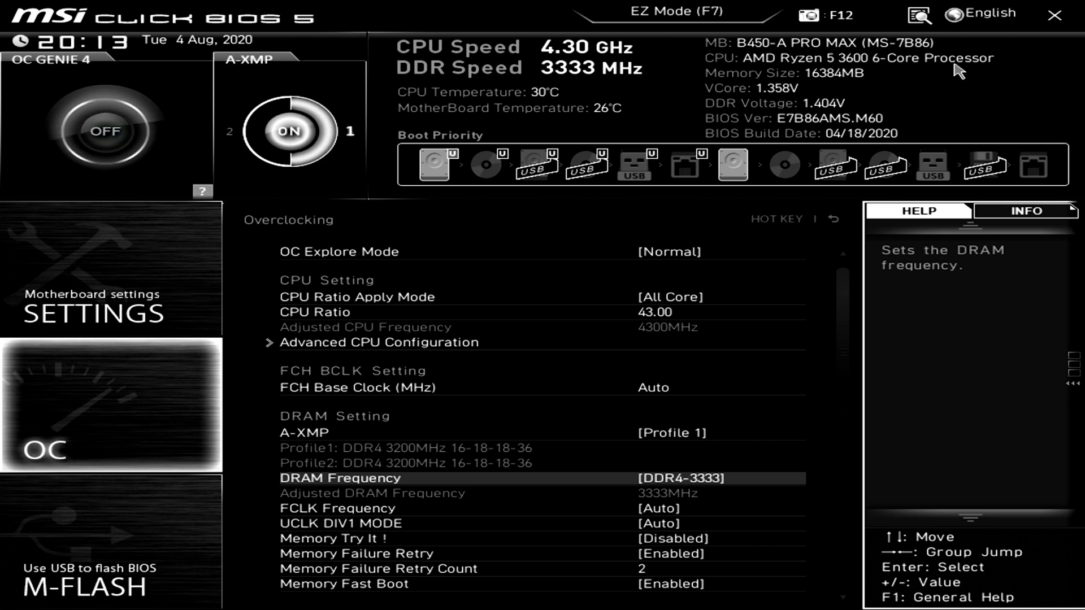
key("Down")
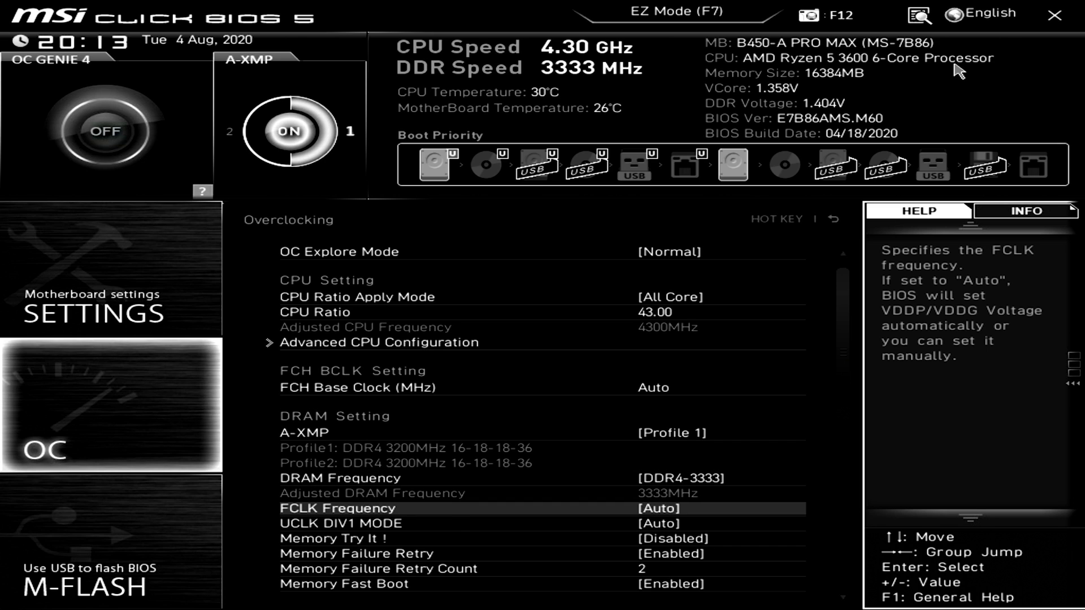
key("Down")
key("Down")
key("Down")
key("Down")
key("Down")
key("Down")
key("Return")
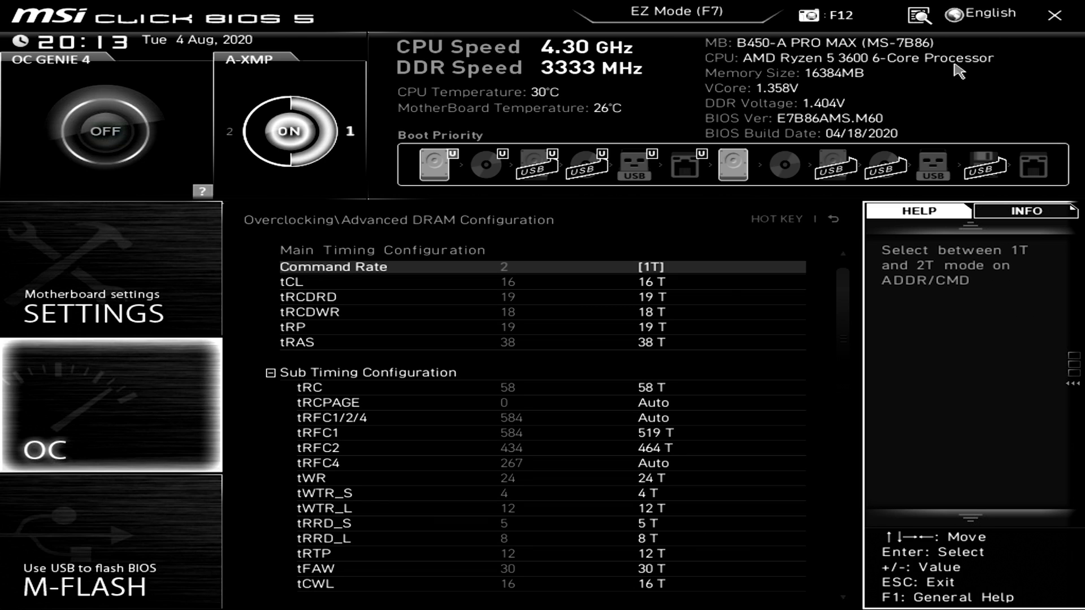
key("Down")
key("Down")
key("Down")
key("Down")
key("Down")
key("Down")
key("Down")
key("Down")
key("Down")
key("Down")
key("Down")
key("Down")
key("Down")
key("Down")
key("Down")
key("Down")
key("Down")
key("Down")
key("Down")
key("Down")
key("Down")
key("Down")
key("Down")
key("Down")
key("Down")
key("Down")
key("Down")
key("Down")
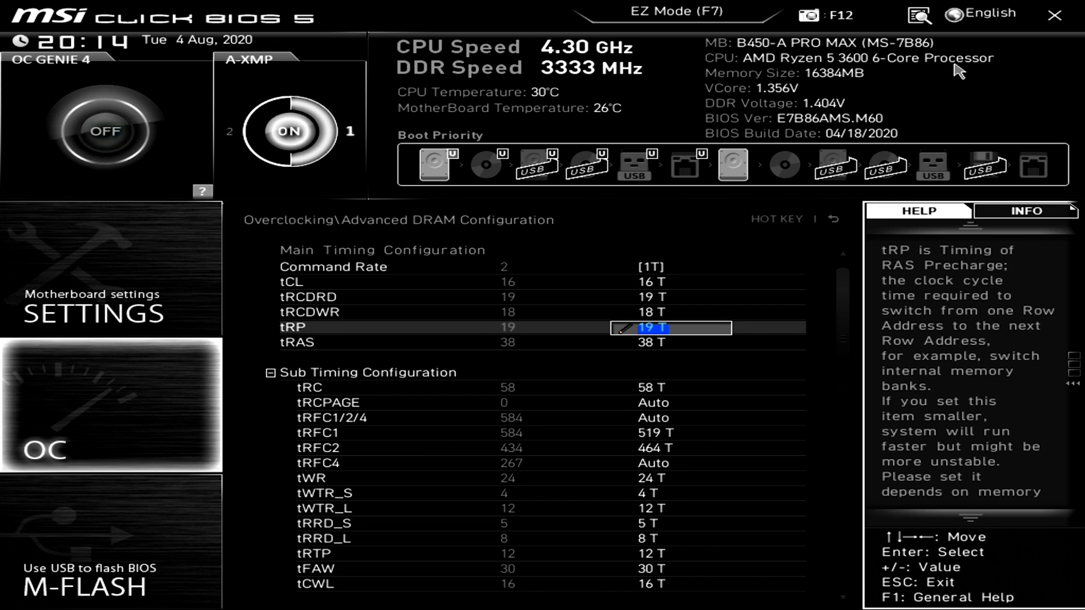
key("Escape")
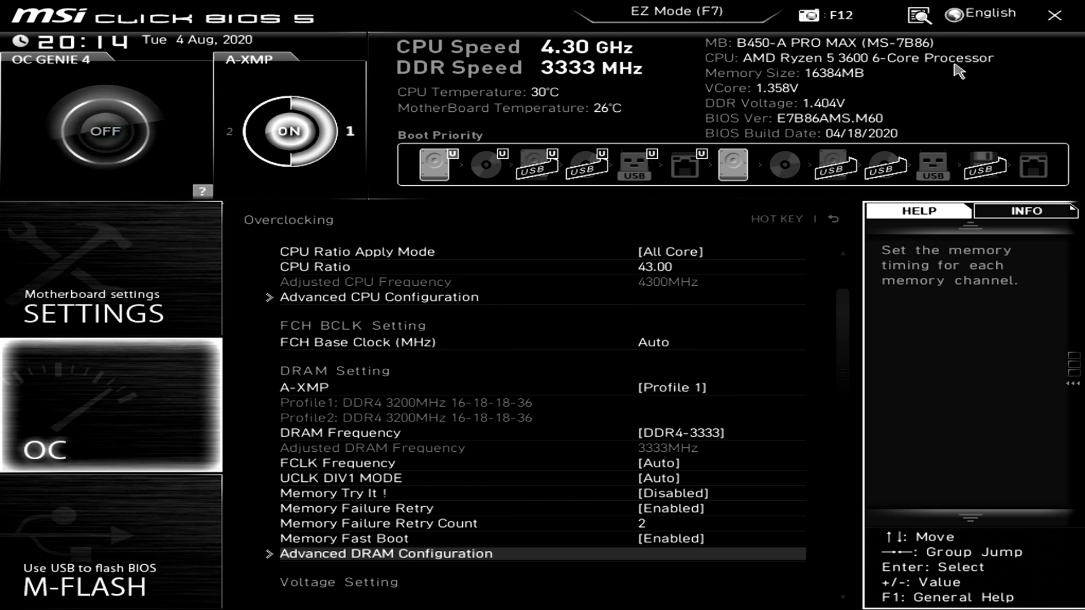
key("Up")
key("Up")
key("Up")
key("Up")
key("Up")
key("Up")
key("Up")
key("Up")
key("Up")
key("Up")
key("Up")
key("Up")
key("Up")
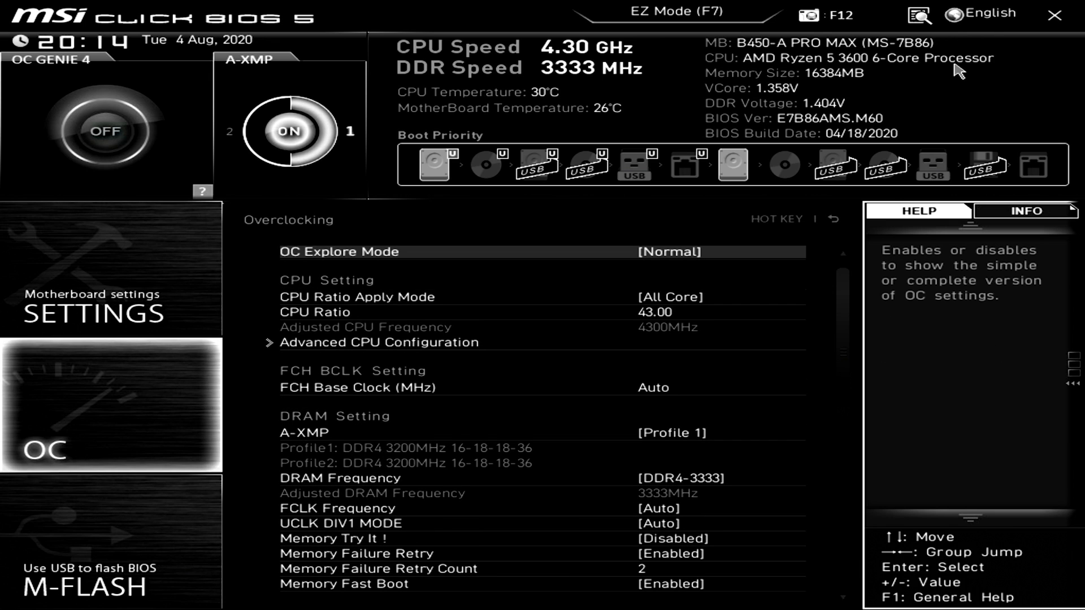
key("Down")
key("Down")
key("Down")
key("Down")
key("Down")
key("Down")
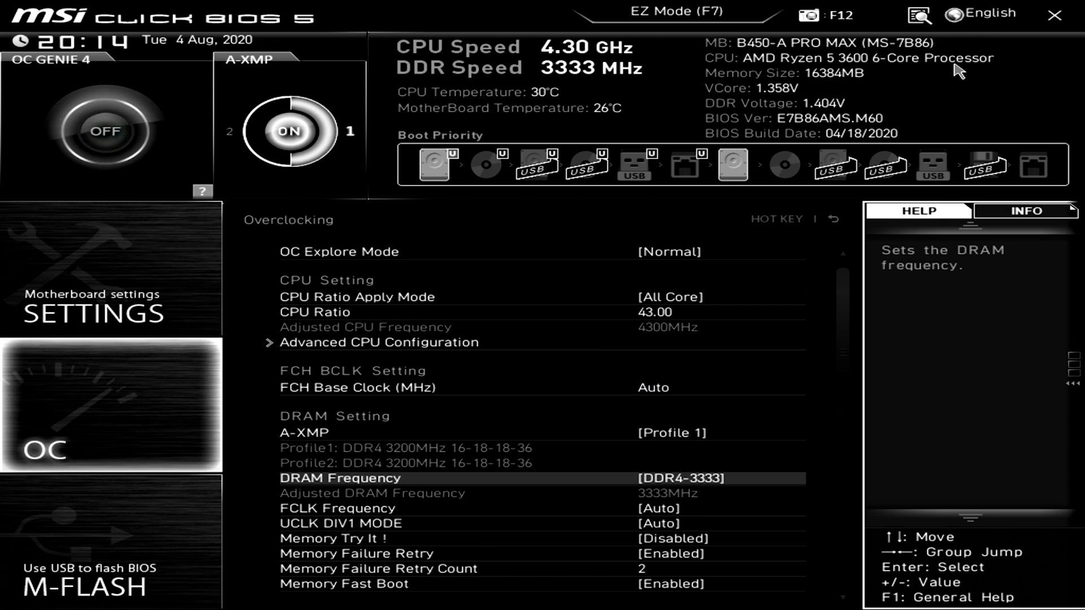
key("Up")
key("F10")
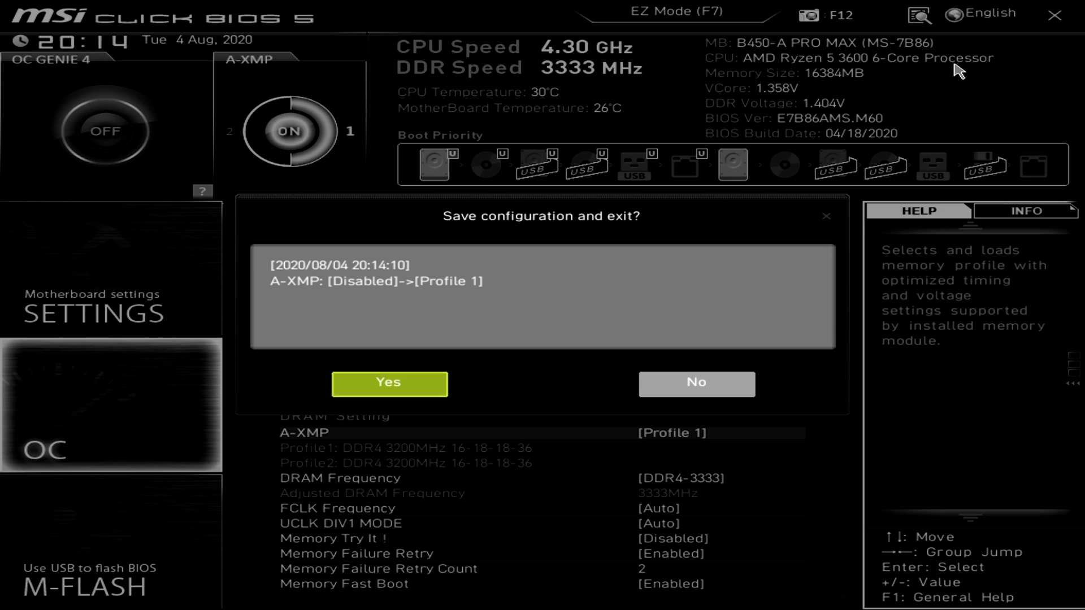
- Cancel the save prompt, reopen OC, and keep CPU Ratio Apply Mode at All Core
key("Return")
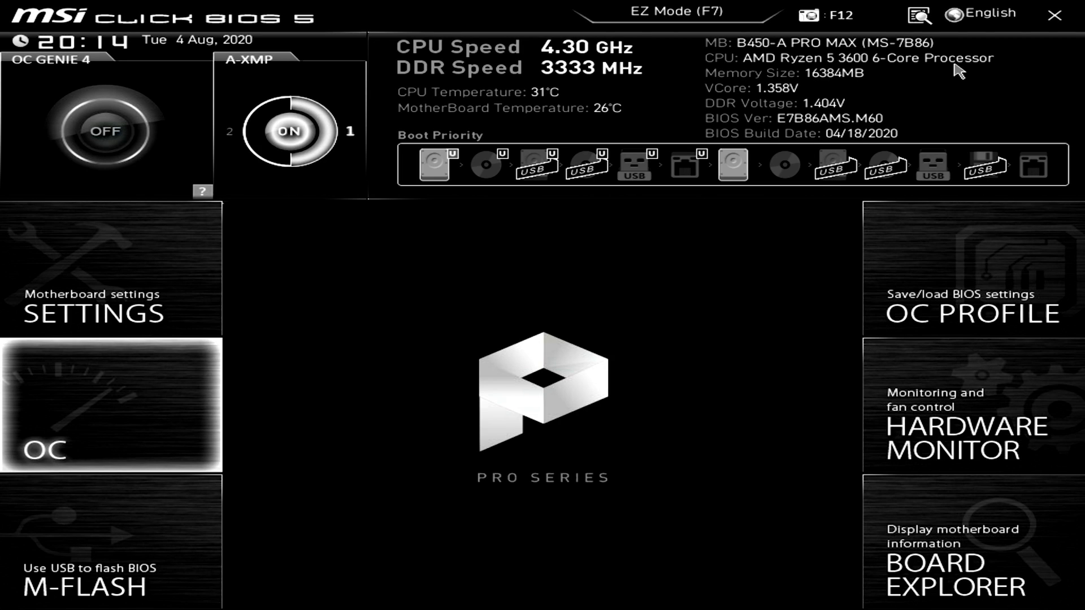
key("Return")
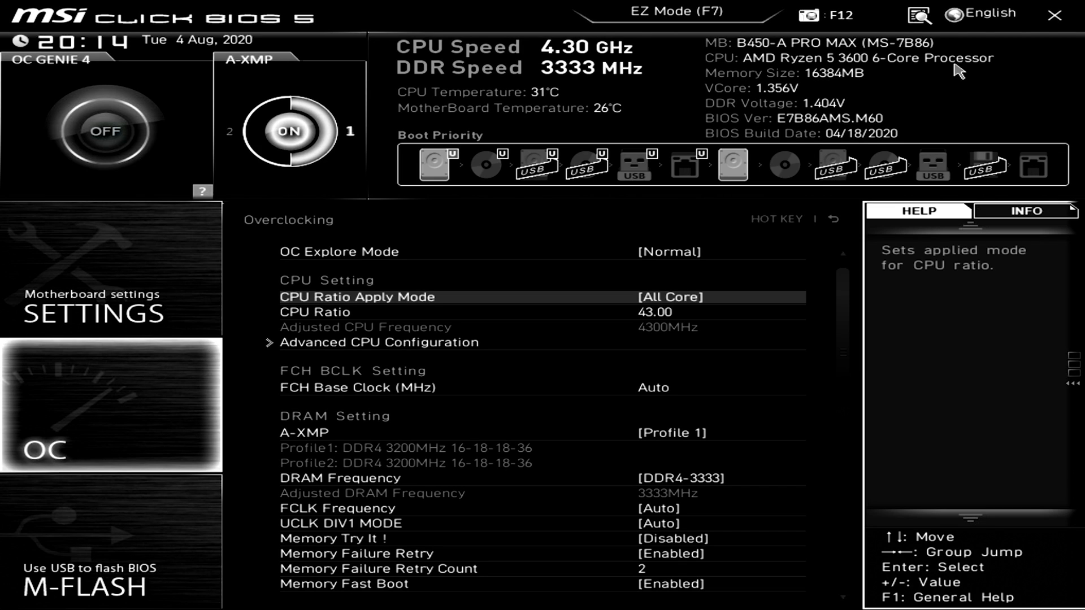
key("Return")
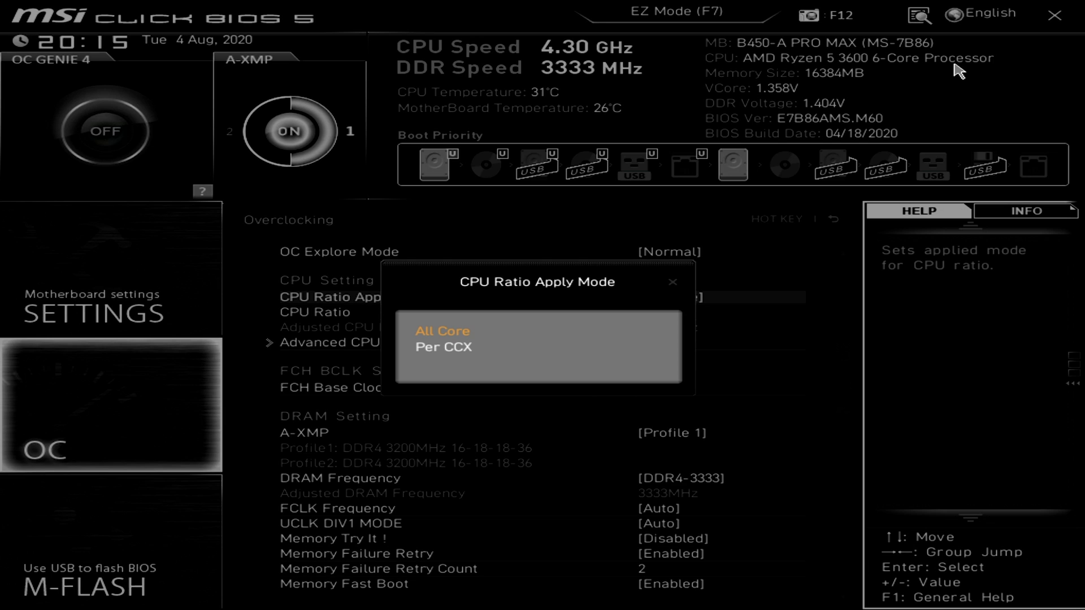
key("Down")
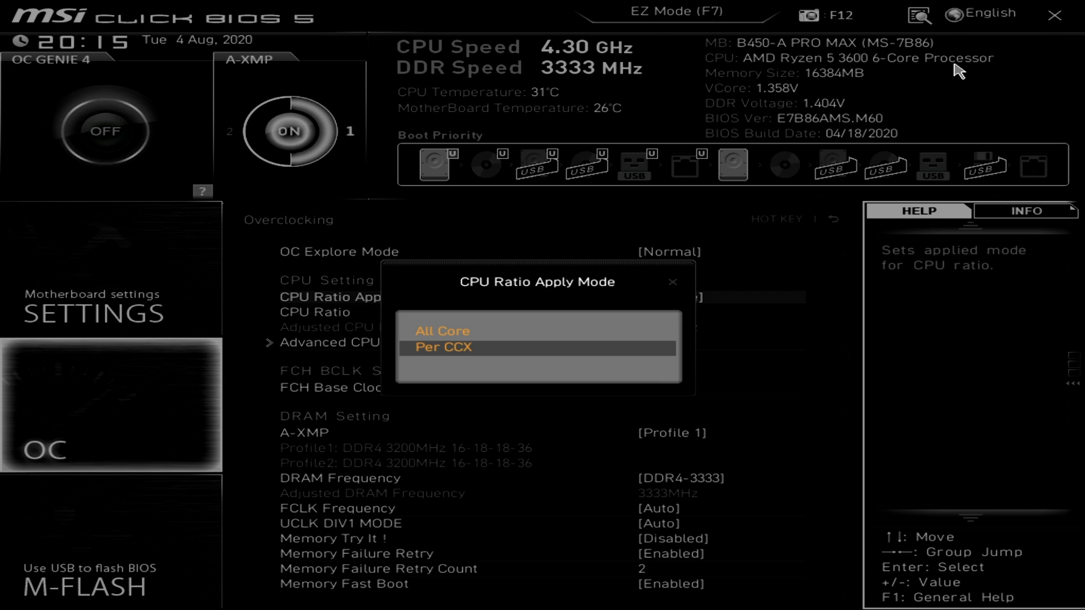
key("Up")
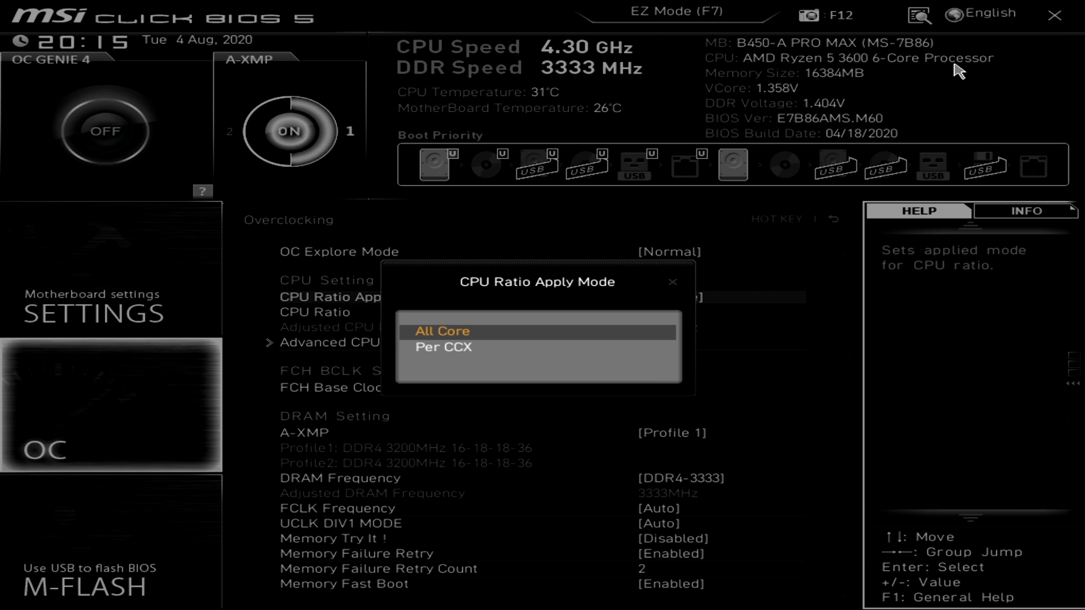
key("Return")
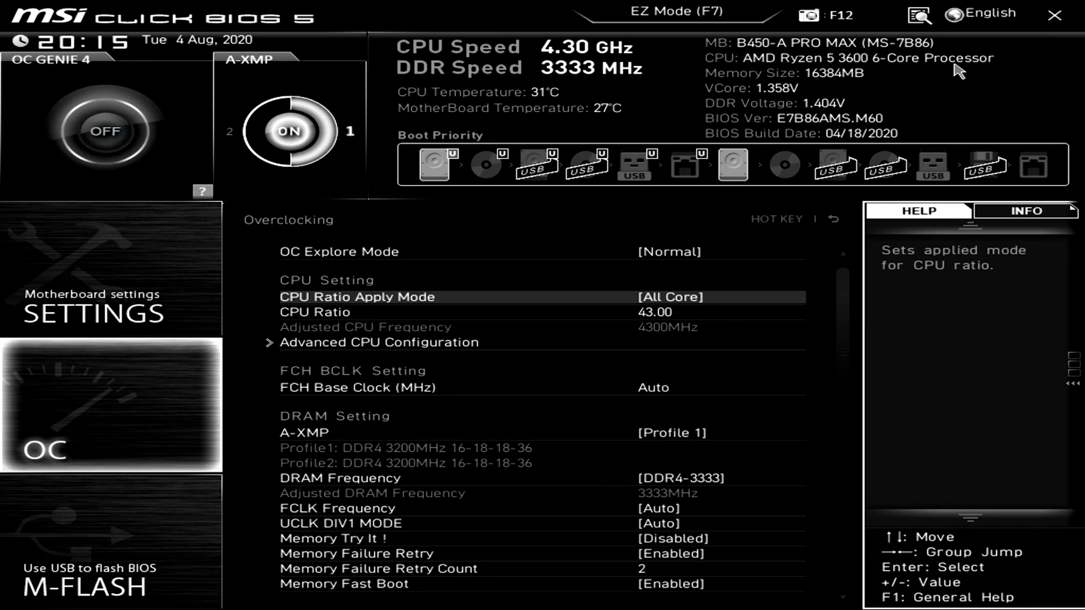
key("Down")
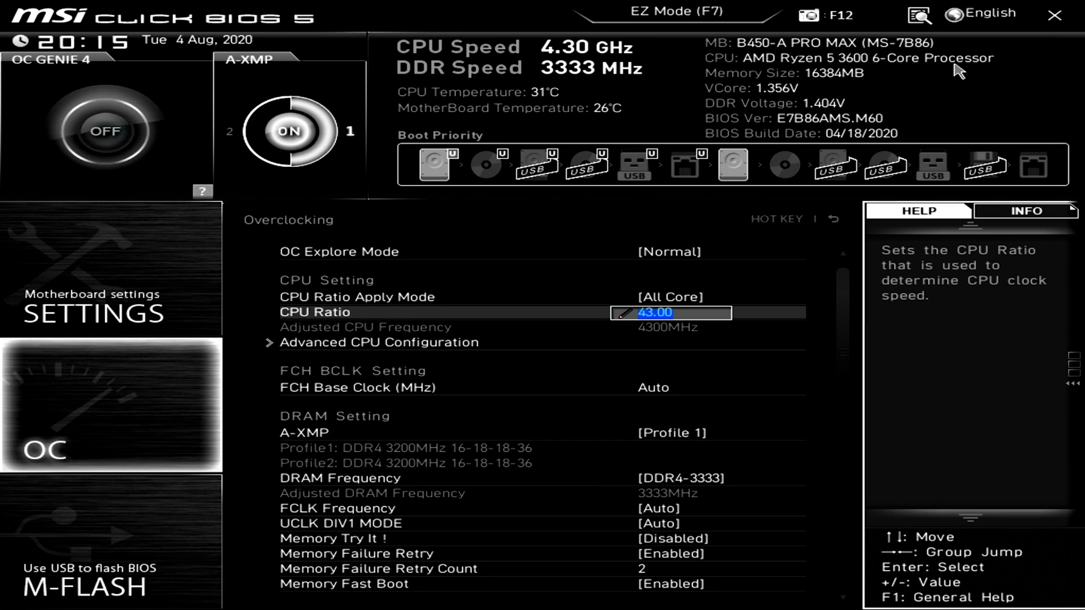
- Enter 42.00 as the CPU Ratio, giving 4200 MHz
type("42.00")
key("Up")
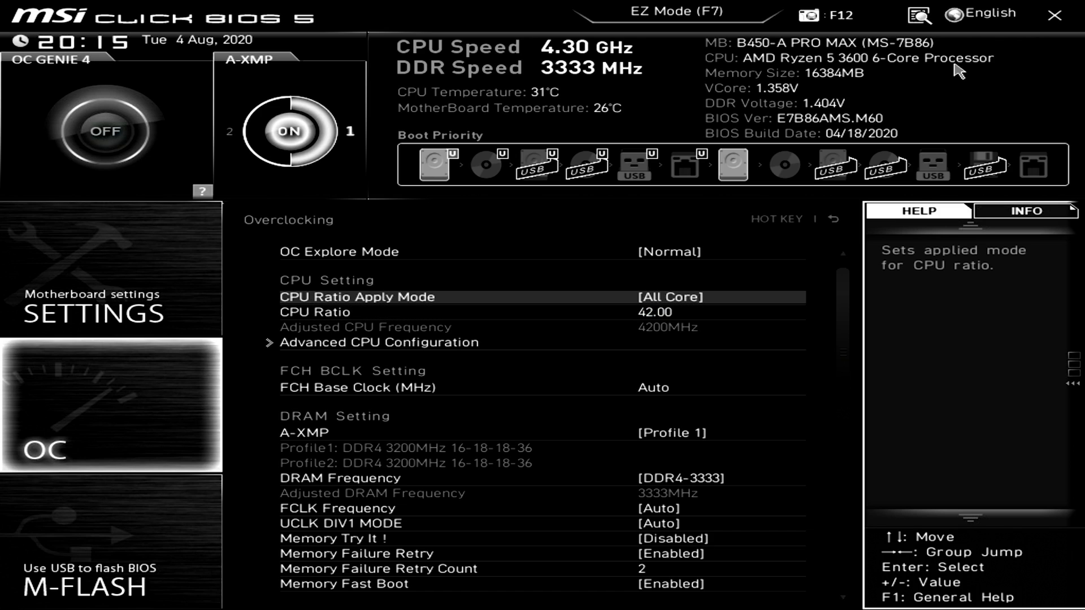
key("Down")
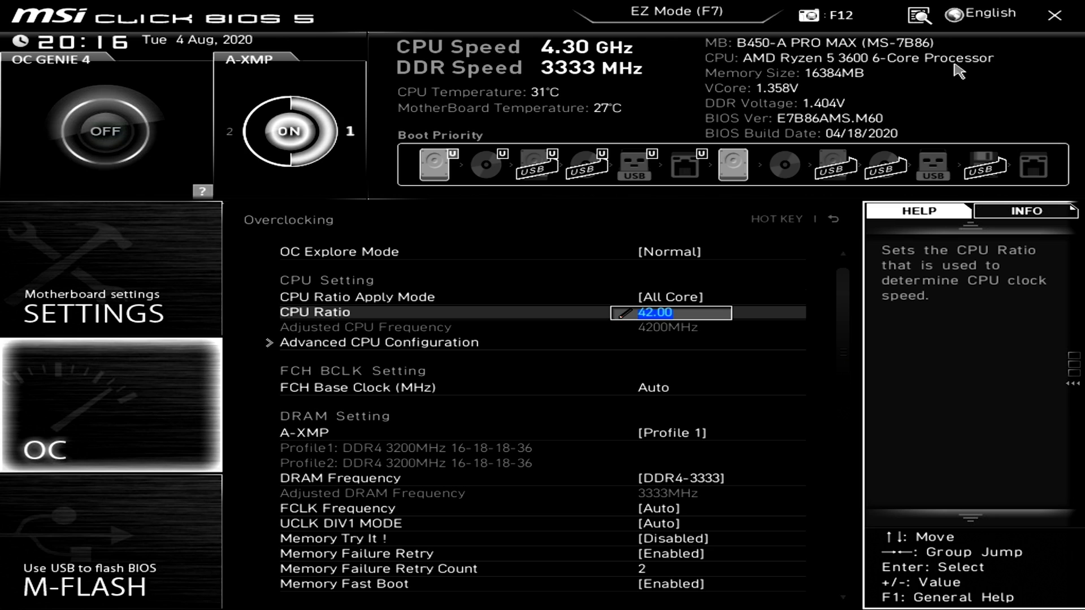
key("Down")
key("Down")
key("Down")
key("Down")
key("Down")
key("Down")
key("Down")
key("Down")
key("Down")
key("Down")
key("Down")
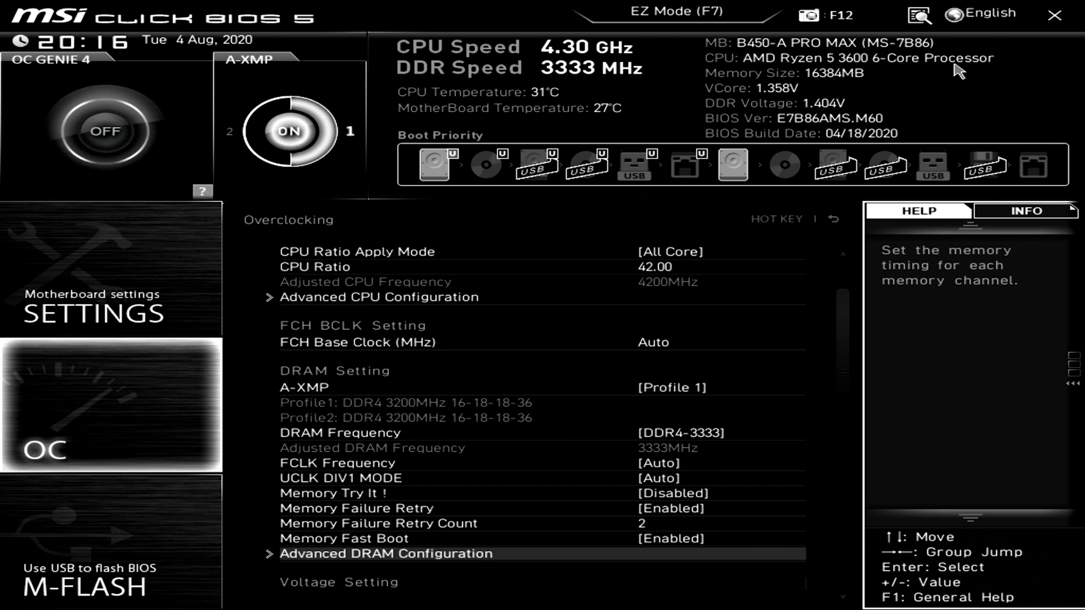
- Open the DigitALL Power submenu, where Loadline Calibration Control shows Mode 5
key("Down")
key("Down")
key("Down")
key("Down")
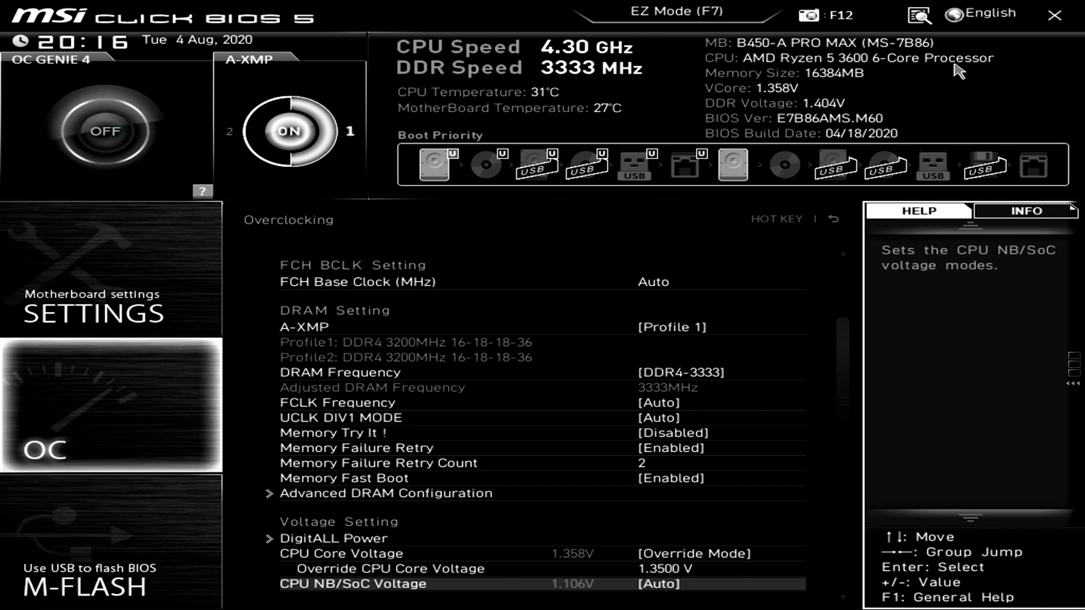
key("Up")
key("Up")
key("Up")
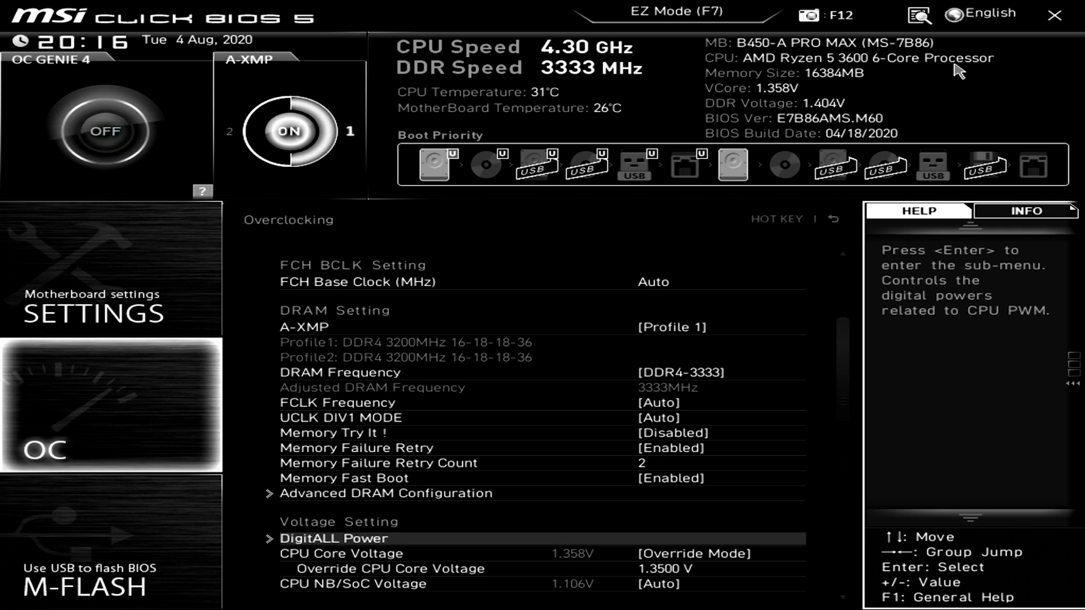
key("Return")
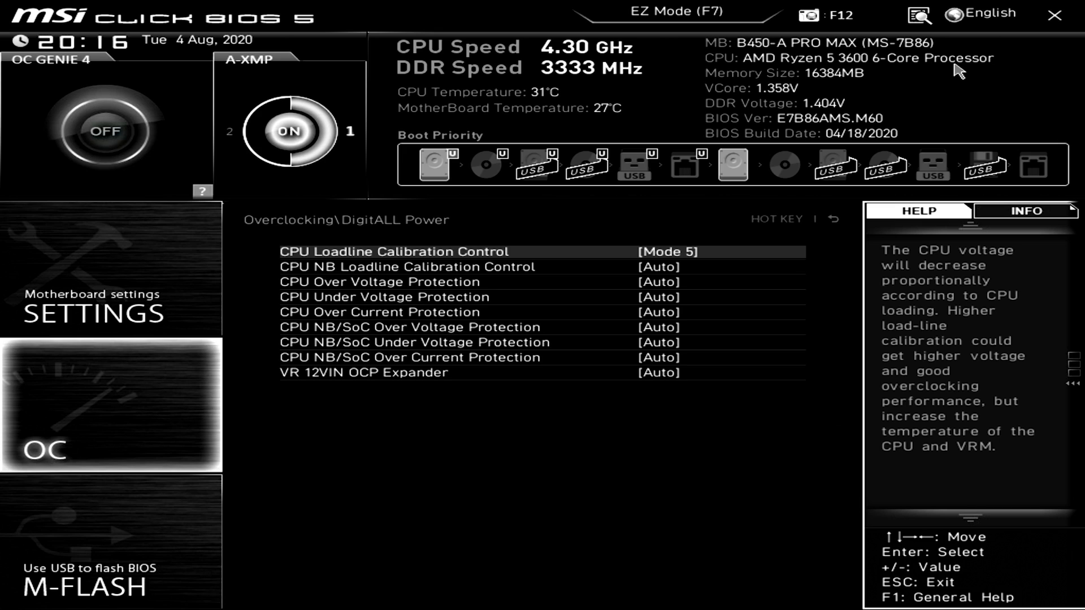
key("Return")
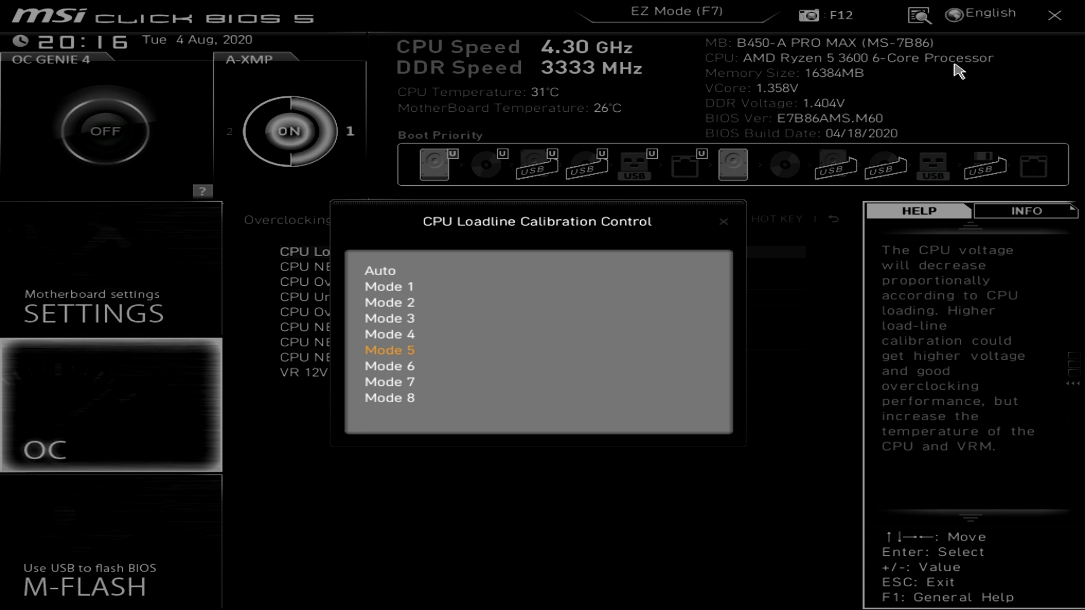
key("Up")
key("Up")
key("Up")
key("Up")
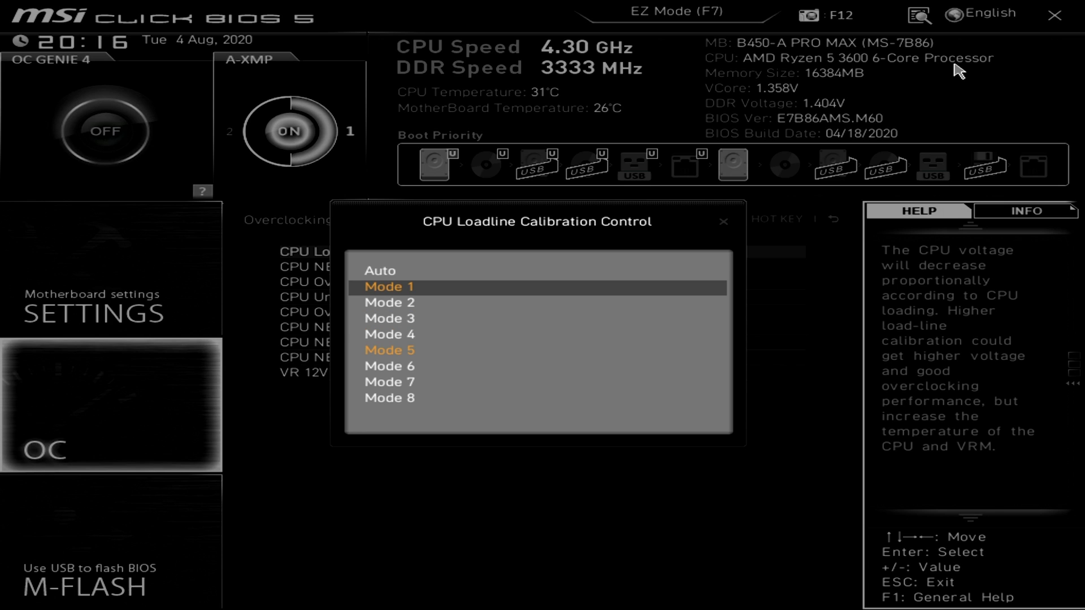
key("Down")
key("Down")
key("Down")
key("Down")
key("Down")
key("Down")
key("Down")
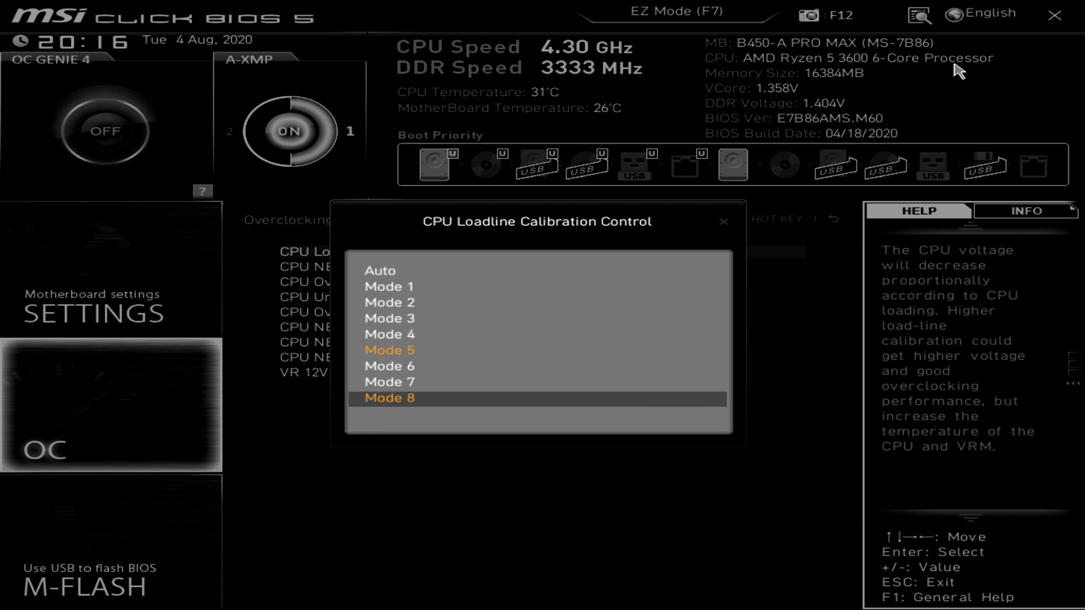
key("Up")
key("Up")
key("Up")
key("Up")
key("Up")
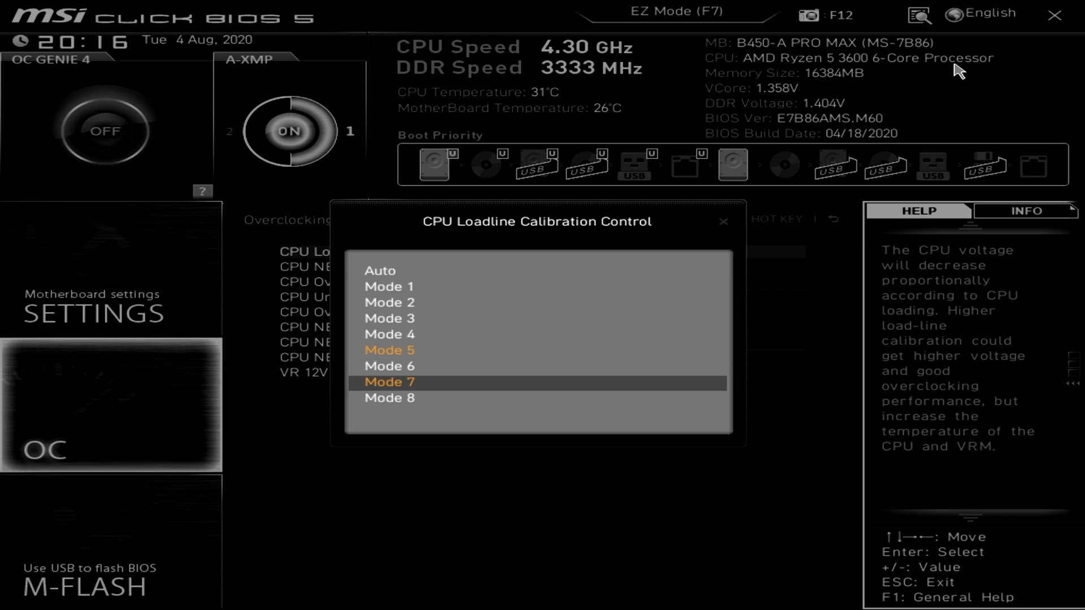
key("Down")
key("Down")
key("Down")
key("Down")
key("Up")
key("Up")
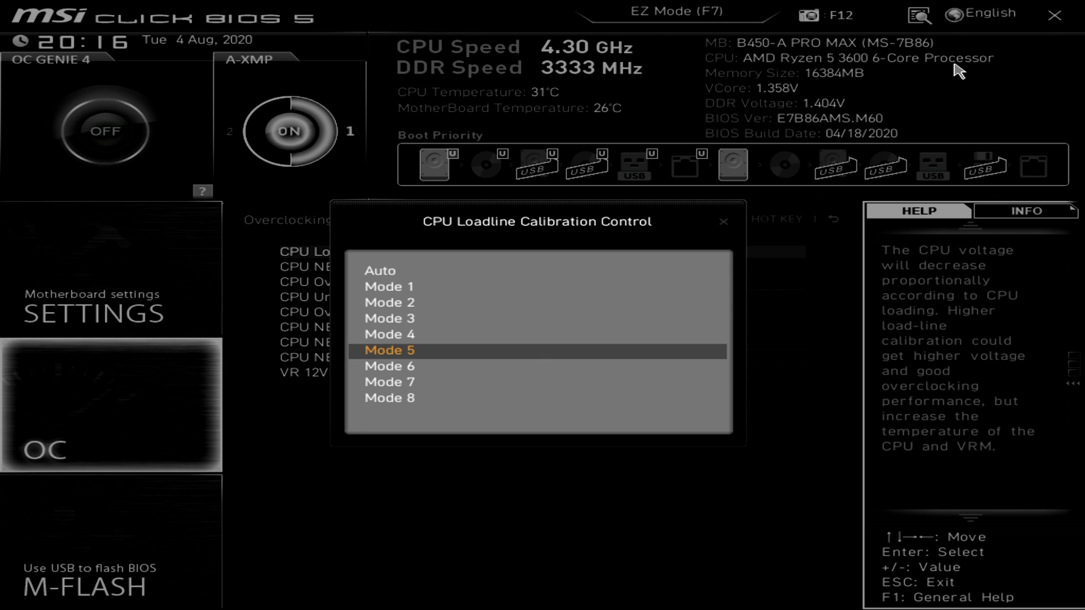
key("Return")
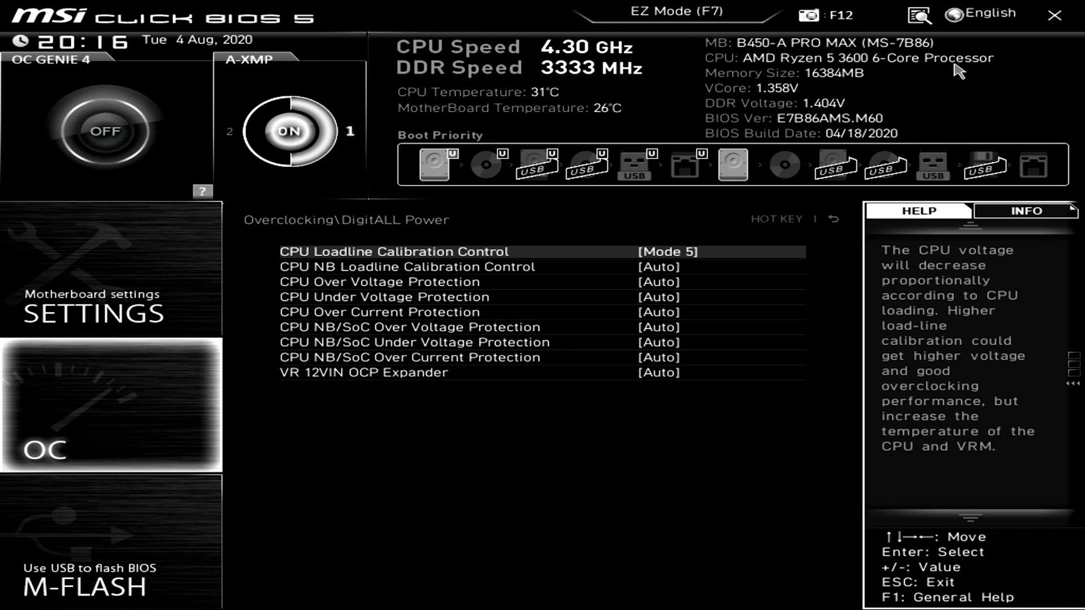
- Return to Overclocking, keep CPU Core Voltage in Override Mode, and enter 1.275 V
key("Escape")
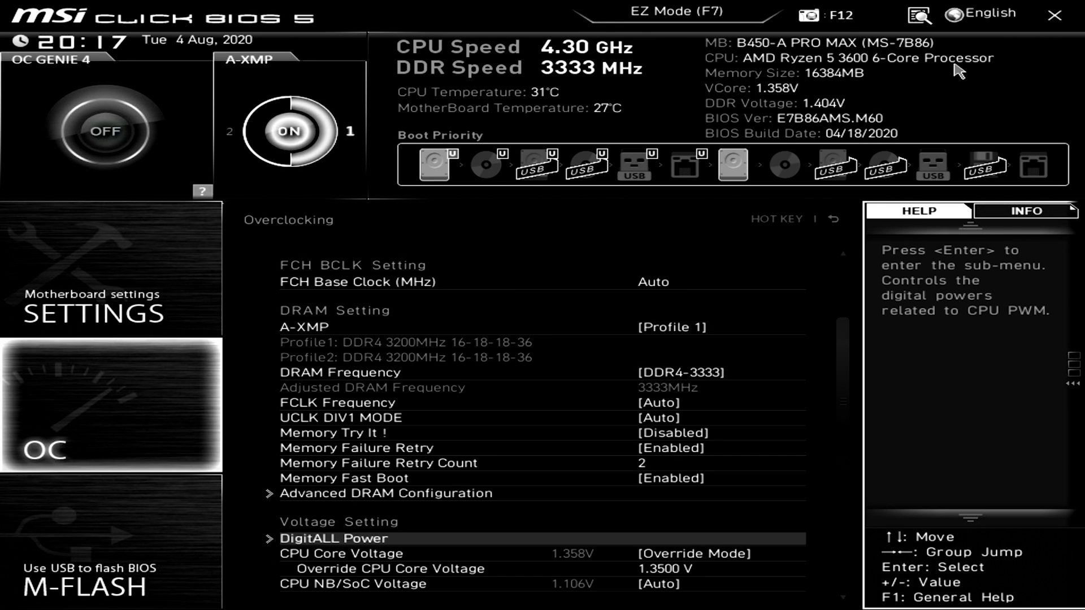
key("Down")
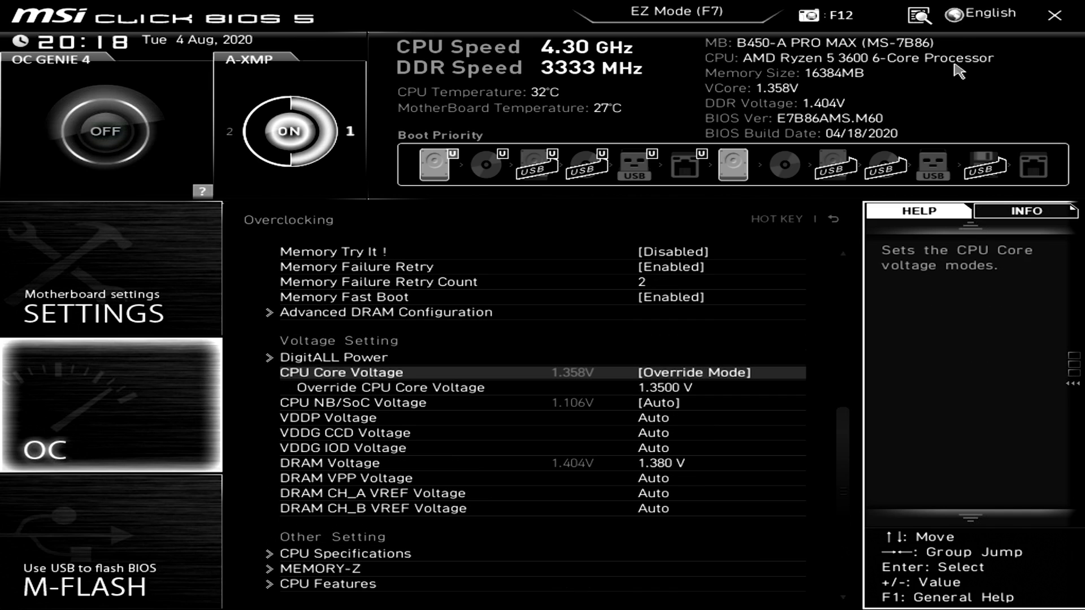
key("Return")
key("Up")
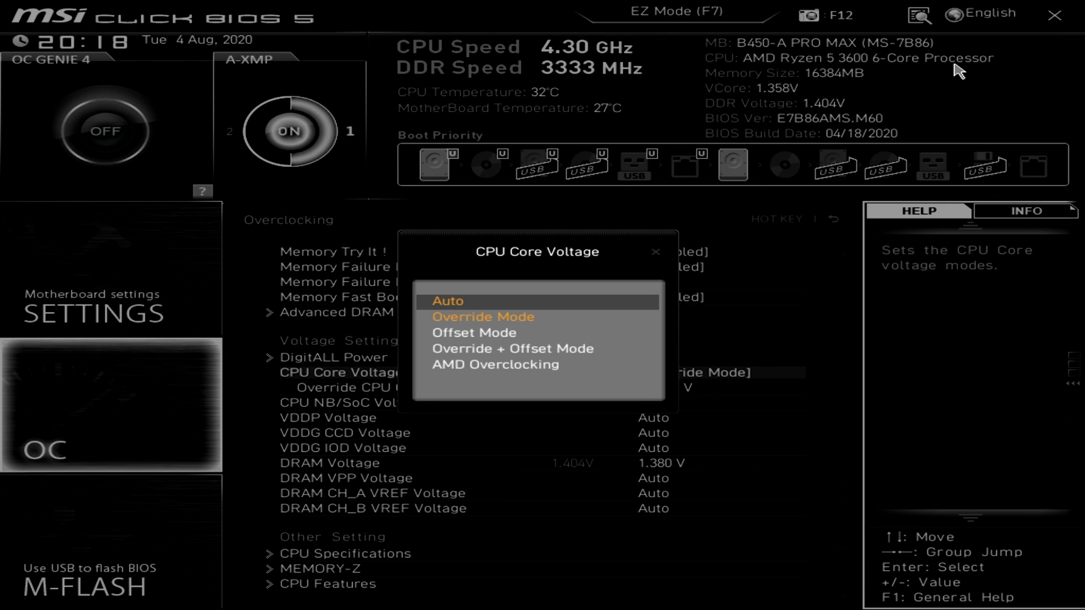
key("Return")
key("Return")
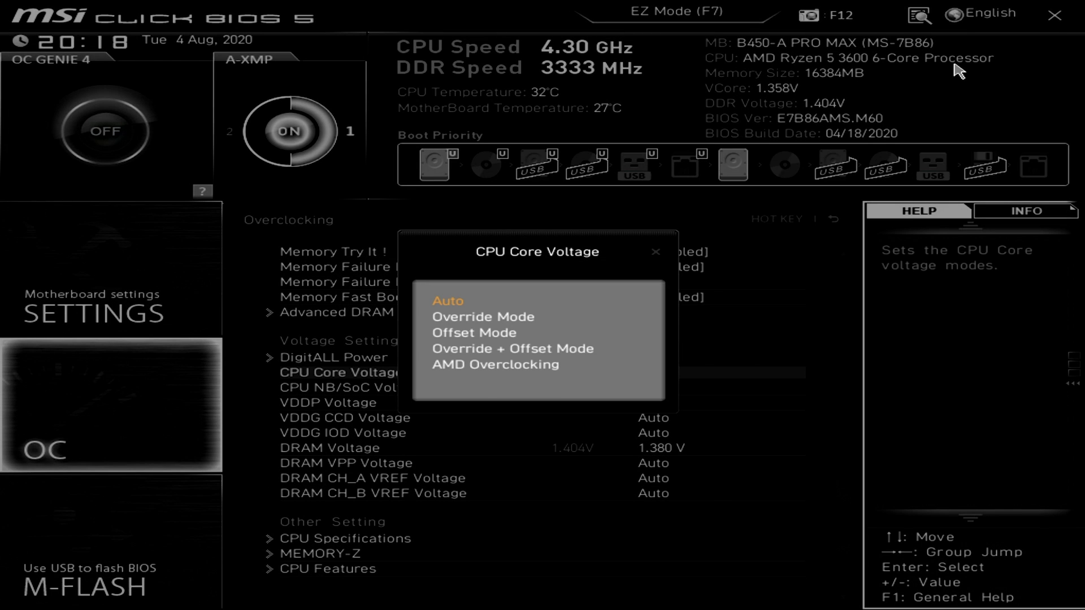
key("Down")
key("Return")
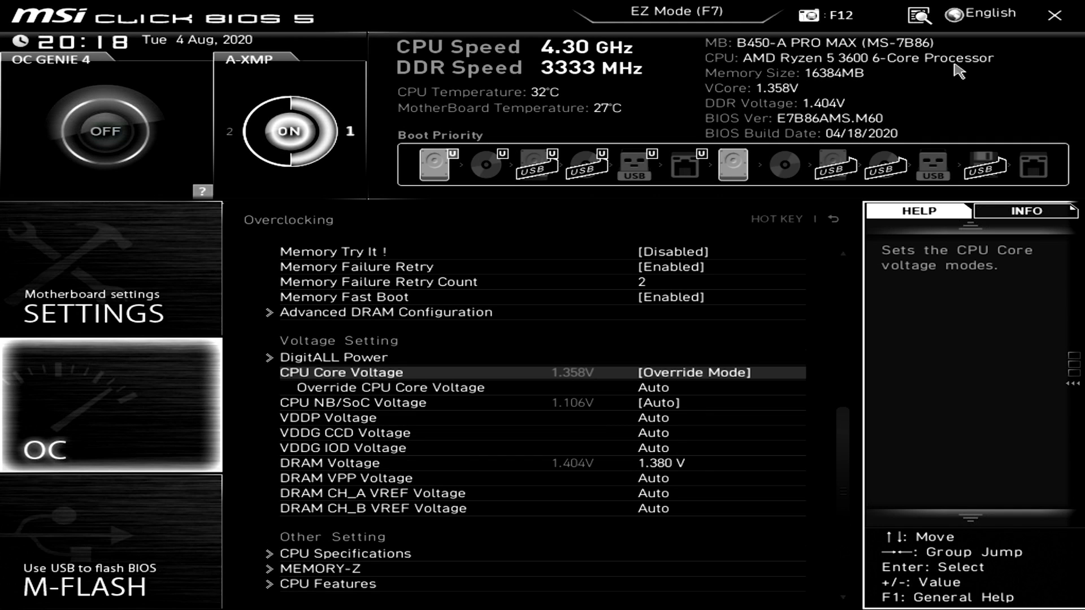
key("Down")
type("1.2750 V")
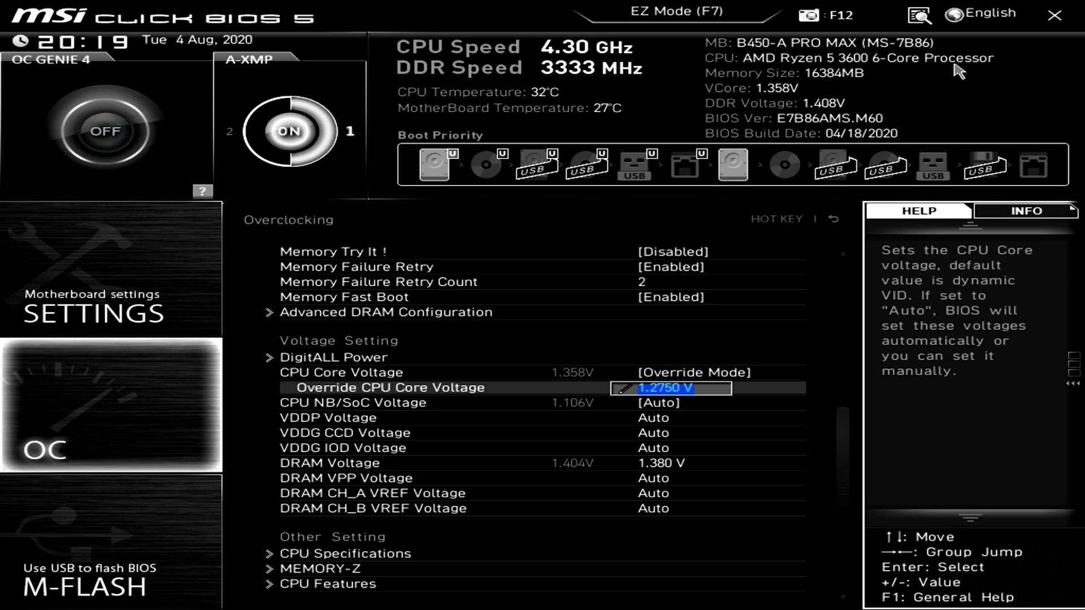
- Open CPU Features and review the Global C-state Control choices
key("Down")
key("Down")
key("Down")
key("Down")
key("Down")
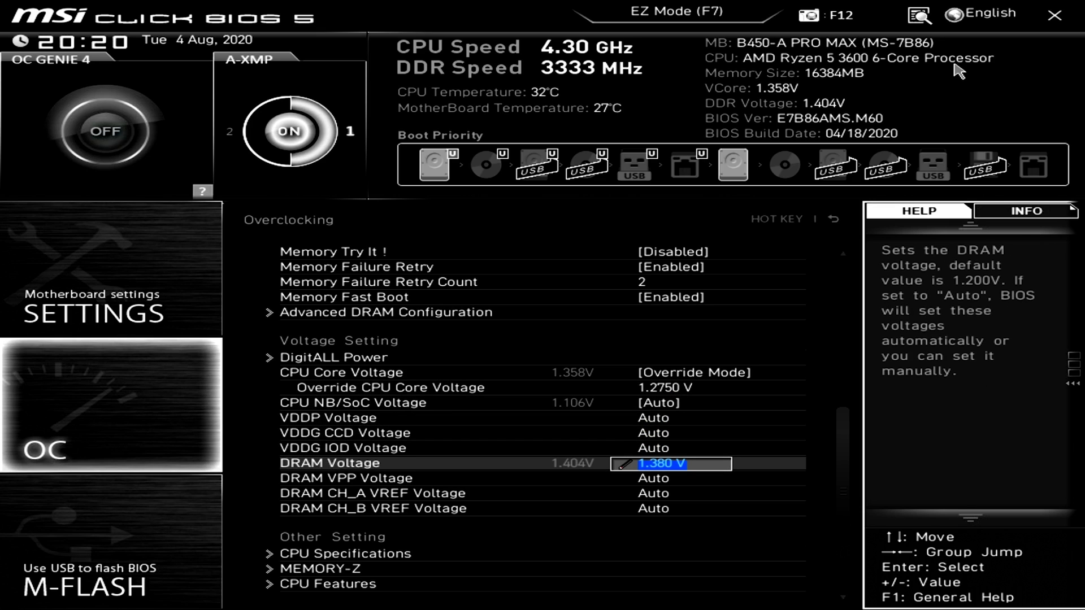
key("Down")
key("Down")
key("Down")
key("Down")
key("Down")
key("Down")
key("Return")
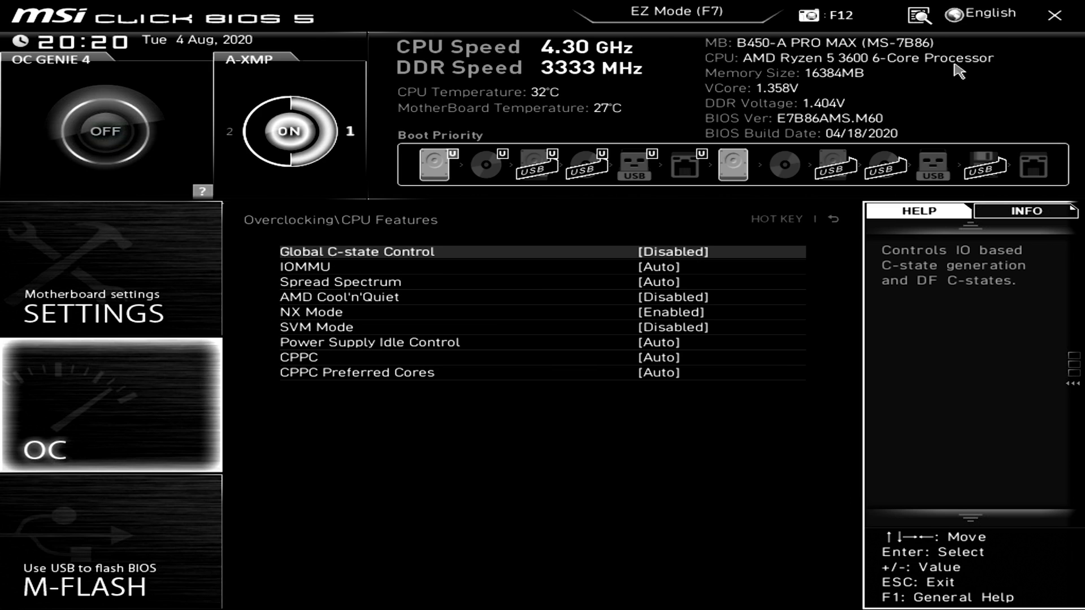
key("Return")
key("Down")
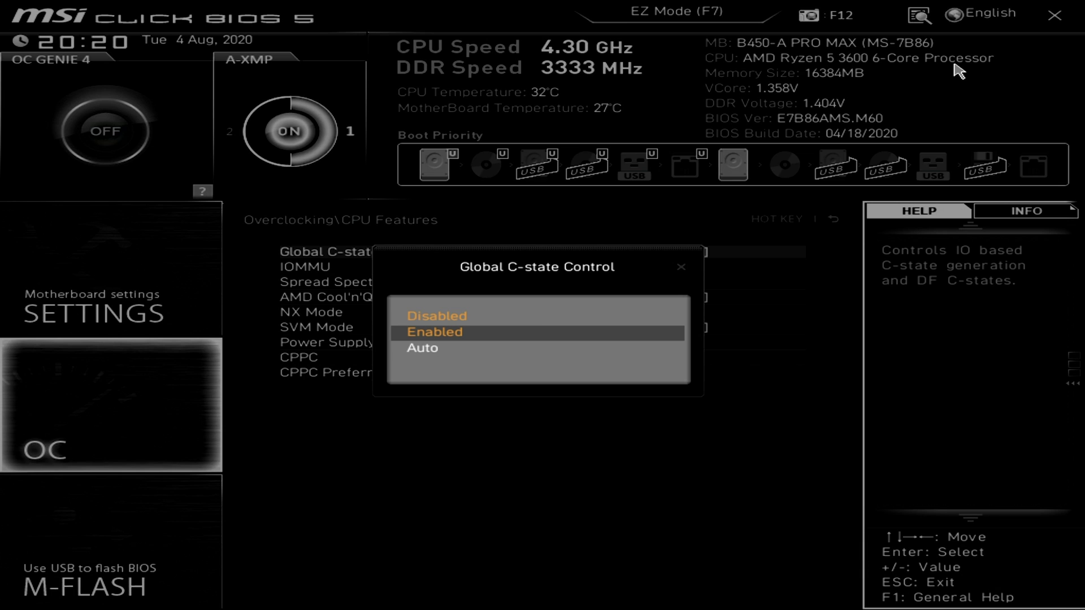
key("Down")
key("Return")
key("Return")
key("Up")
key("Up")
key("Return")
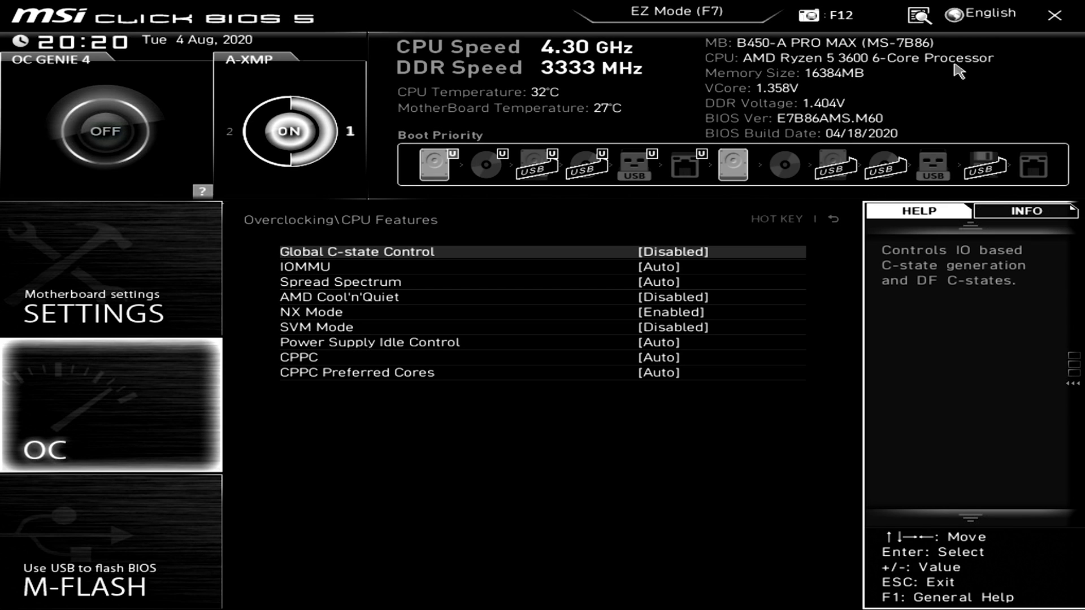
- Review the IOMMU and AMD Cool'n'Quiet settings
key("Down")
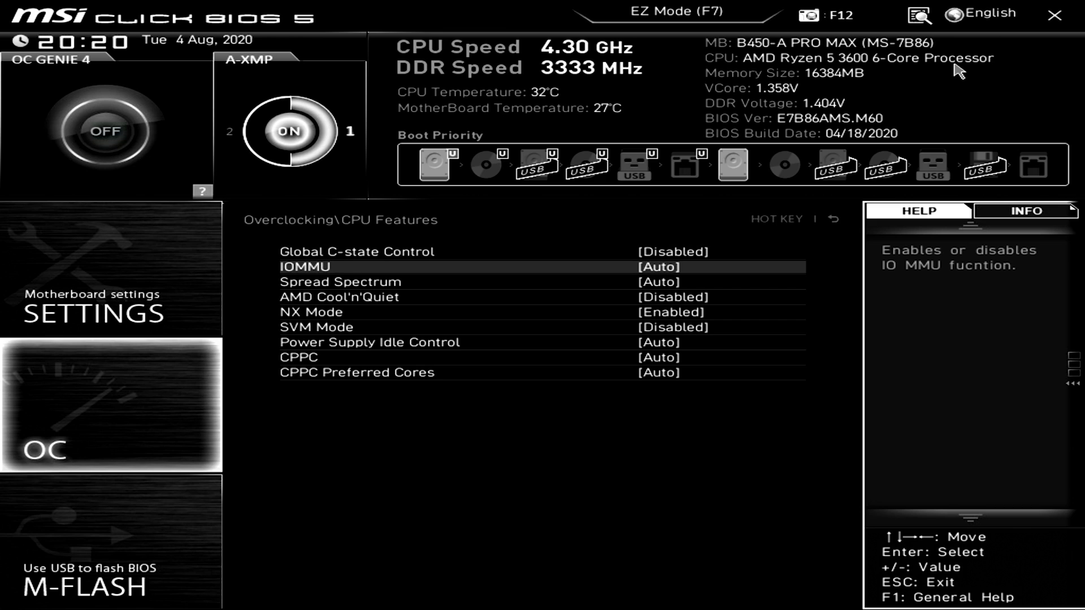
key("Down")
key("Down")
key("Return")
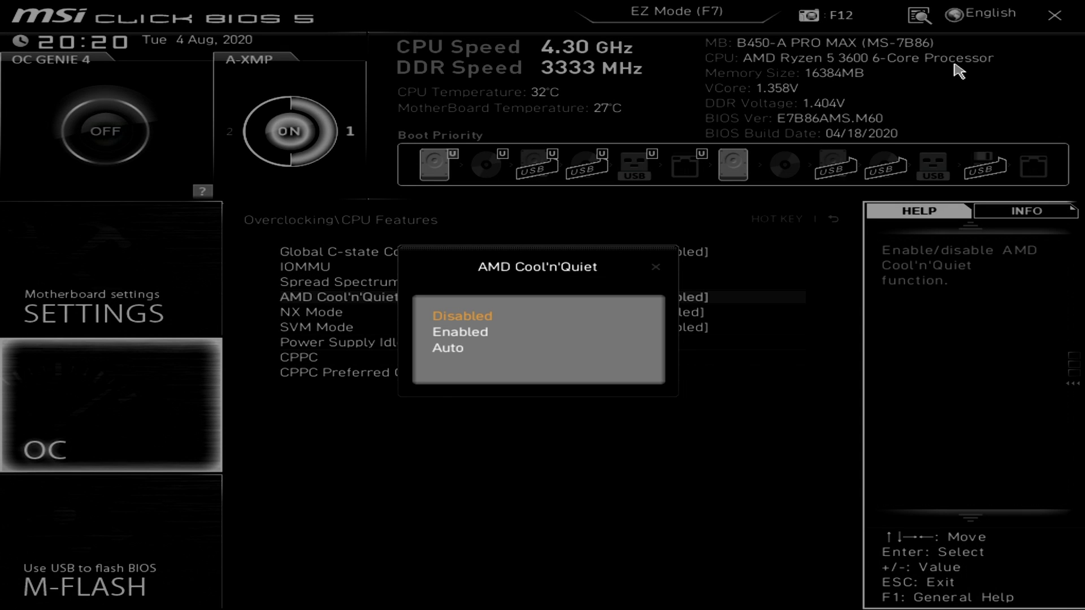
key("Down")
key("Down")
key("Return")
key("Return")
key("Up")
key("Up")
key("Return")
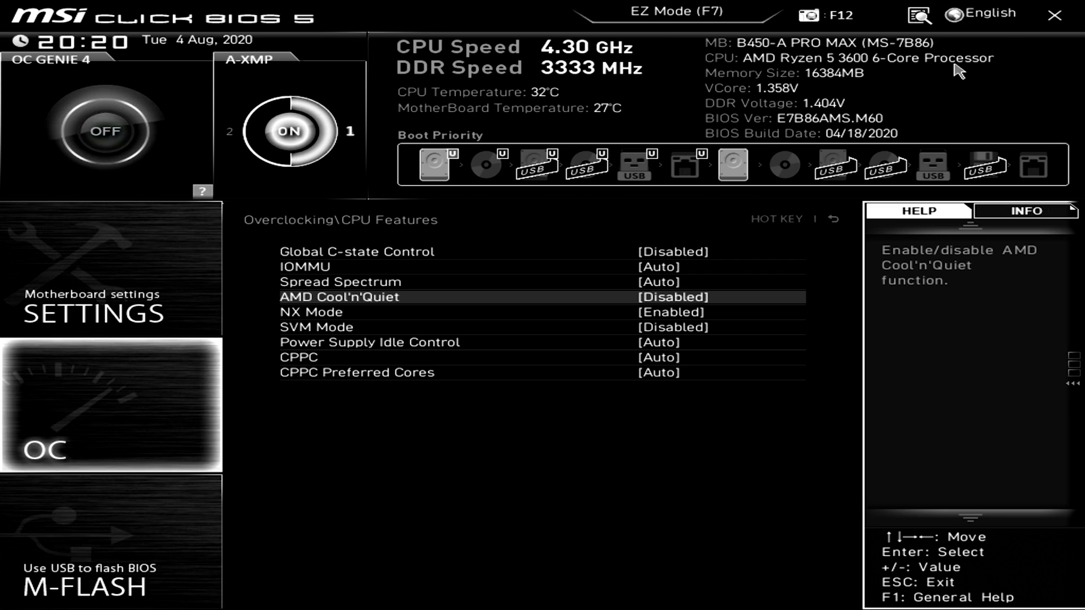
- Keep SVM Mode Disabled and return to the Overclocking page
key("Down")
key("Down")
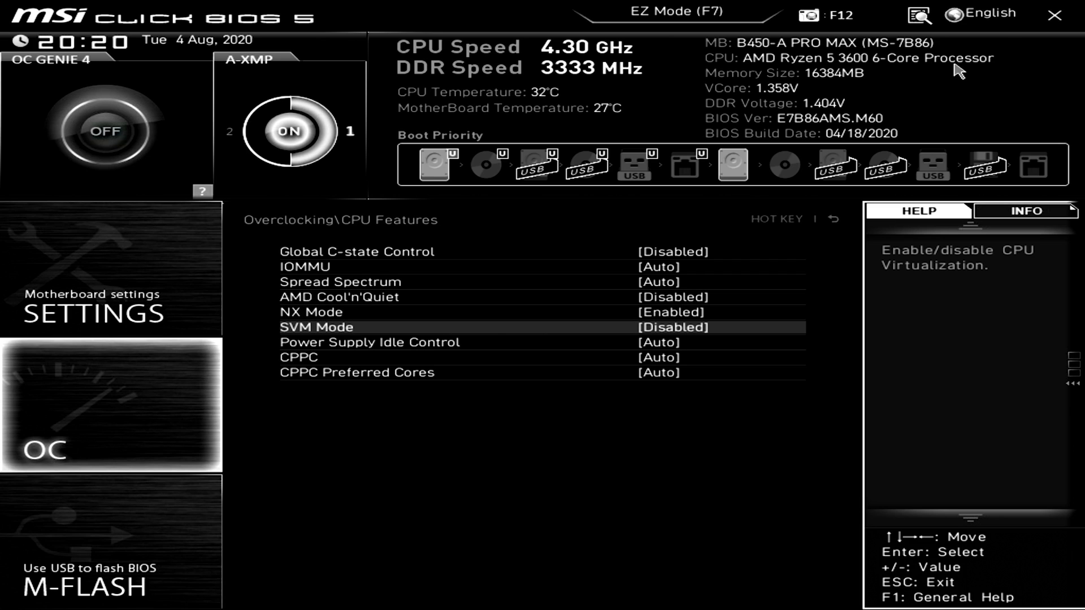
key("Return")
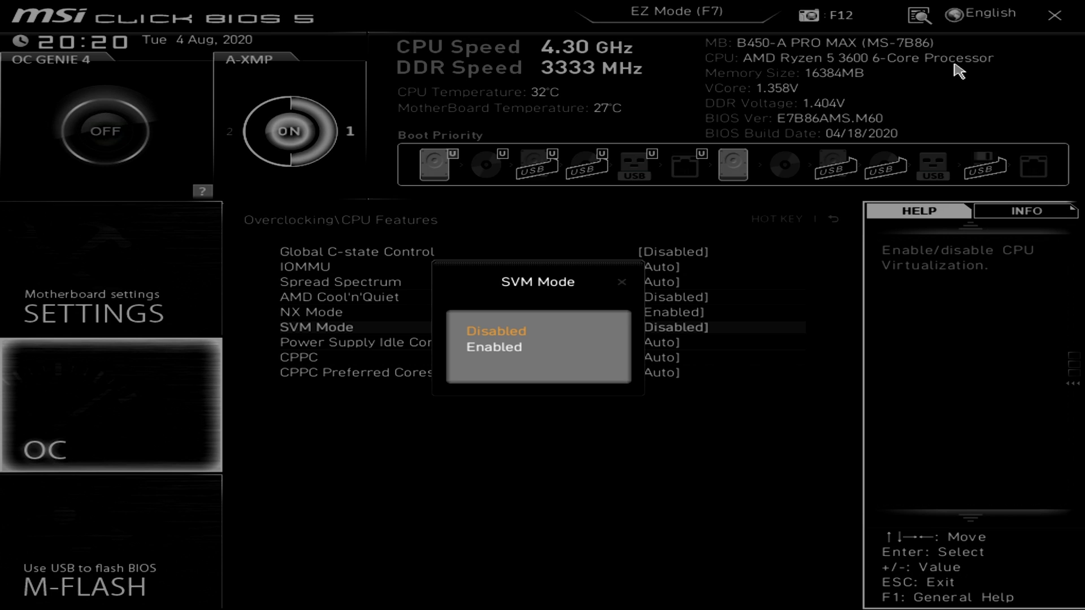
key("Down")
key("Up")
key("Return")
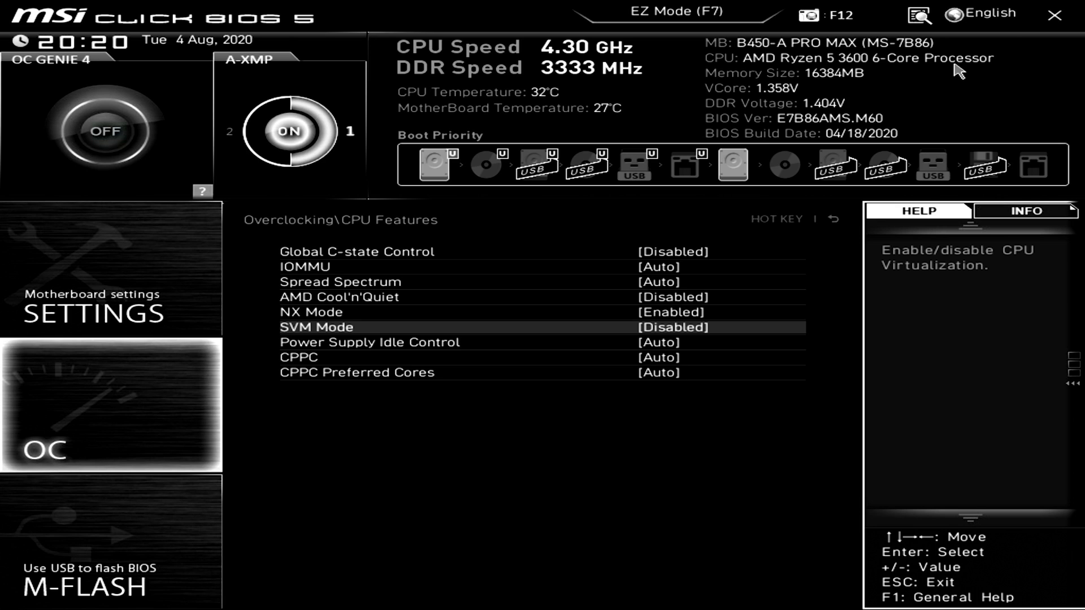
key("Up")
key("Up")
key("Up")
key("Up")
key("Up")
key("Escape")
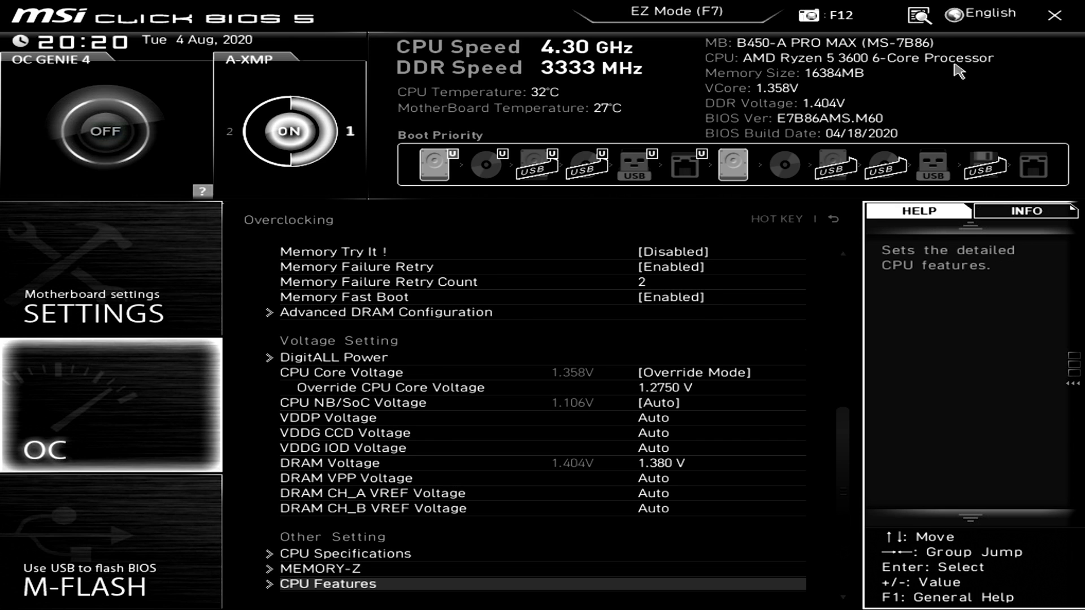
- Save the 42.00 CPU Ratio and 1.2750 V override, then exit the BIOS
key("F10")
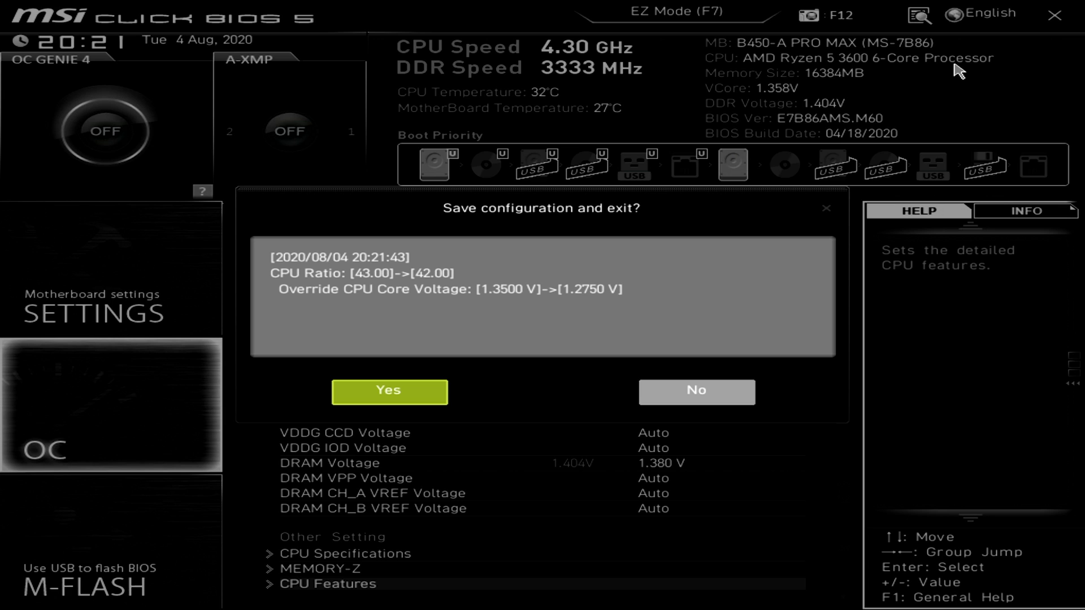
key("Escape")
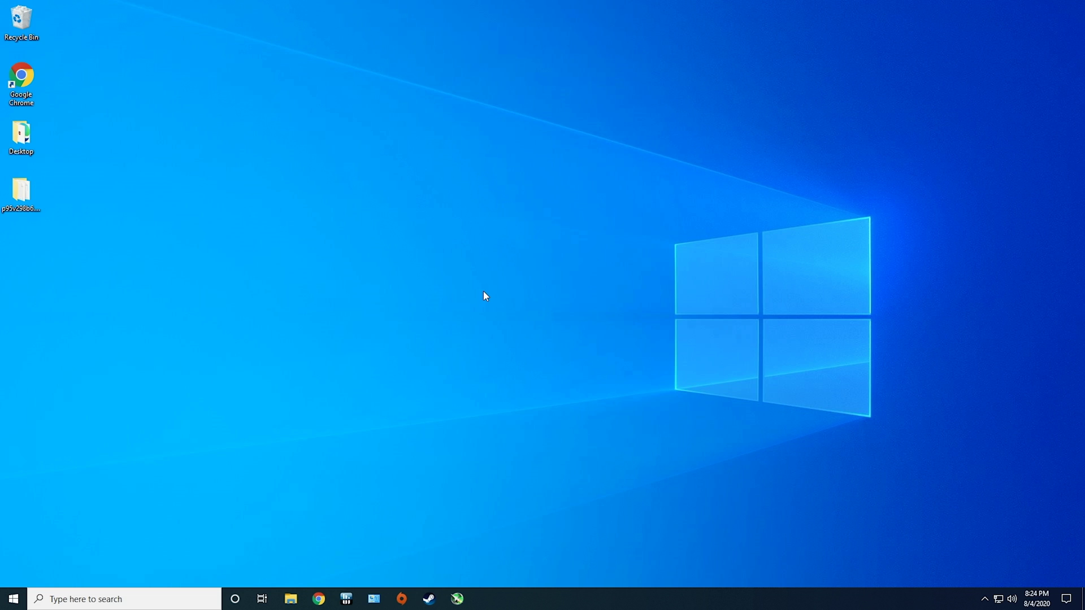
- Launch HWiNFO64 with admin rights in sensors-only mode
left_click(347, 599)
left_click(487, 374)
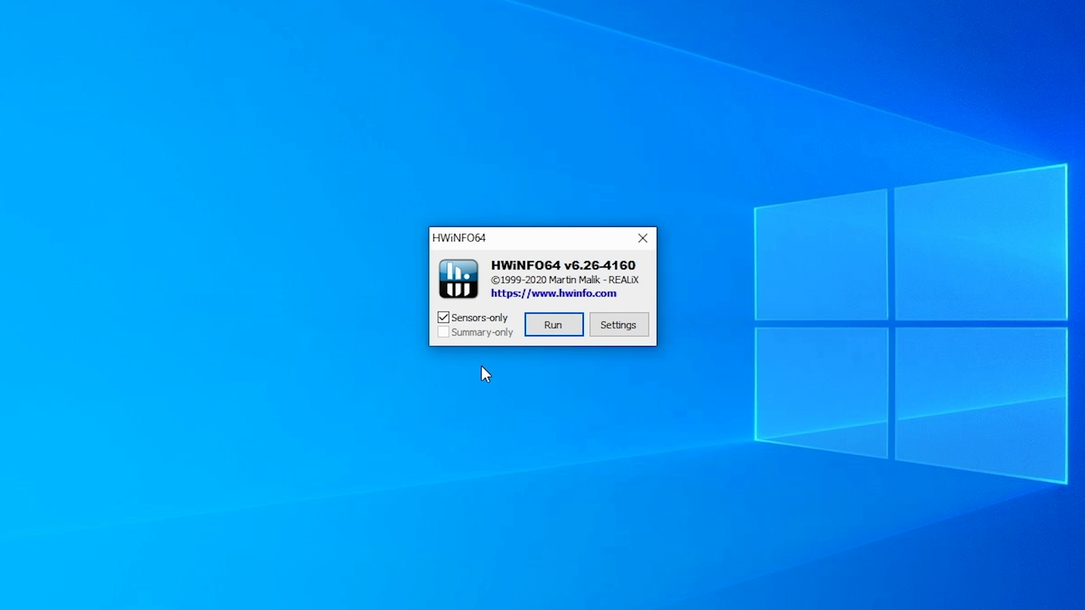
left_click(565, 322)
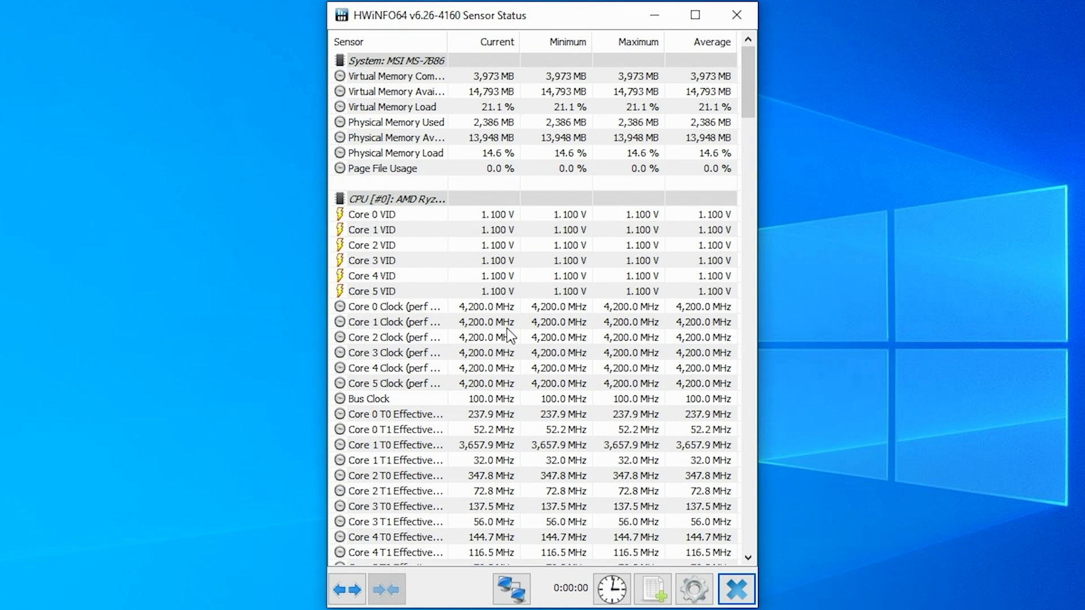
- Scroll to the CPU sensors and move the sensor window to the lower right
scroll(465, 325, "down", 1)
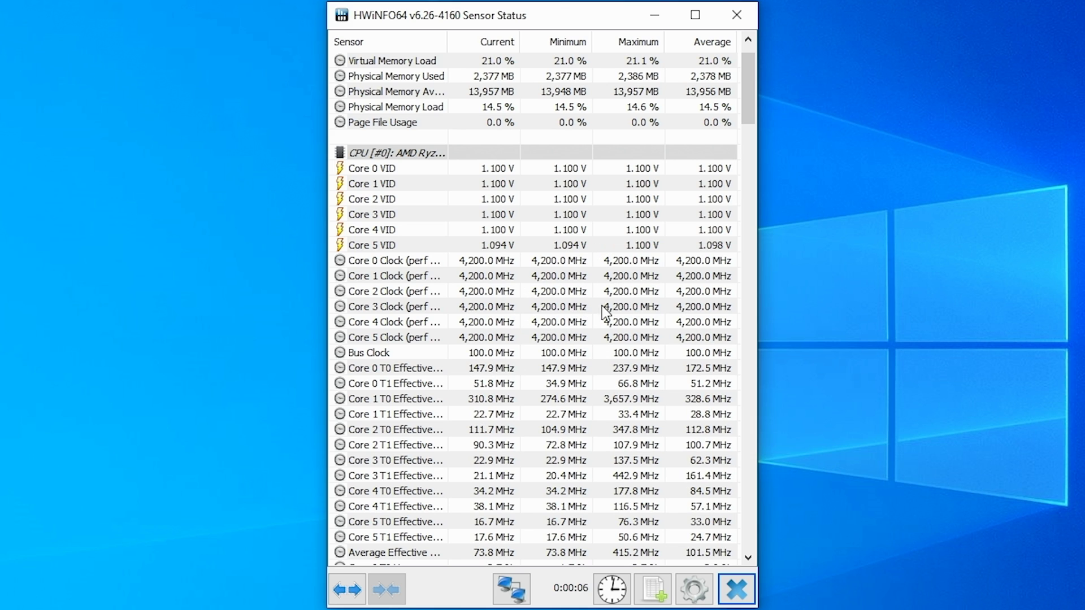
scroll(708, 312, "down", 20)
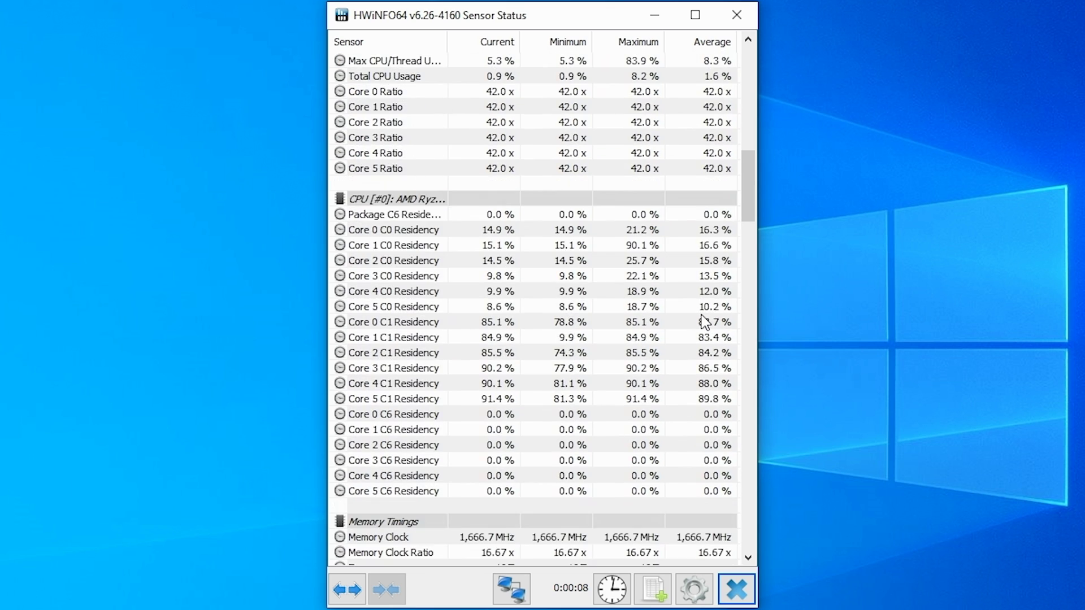
scroll(705, 323, "down", 7)
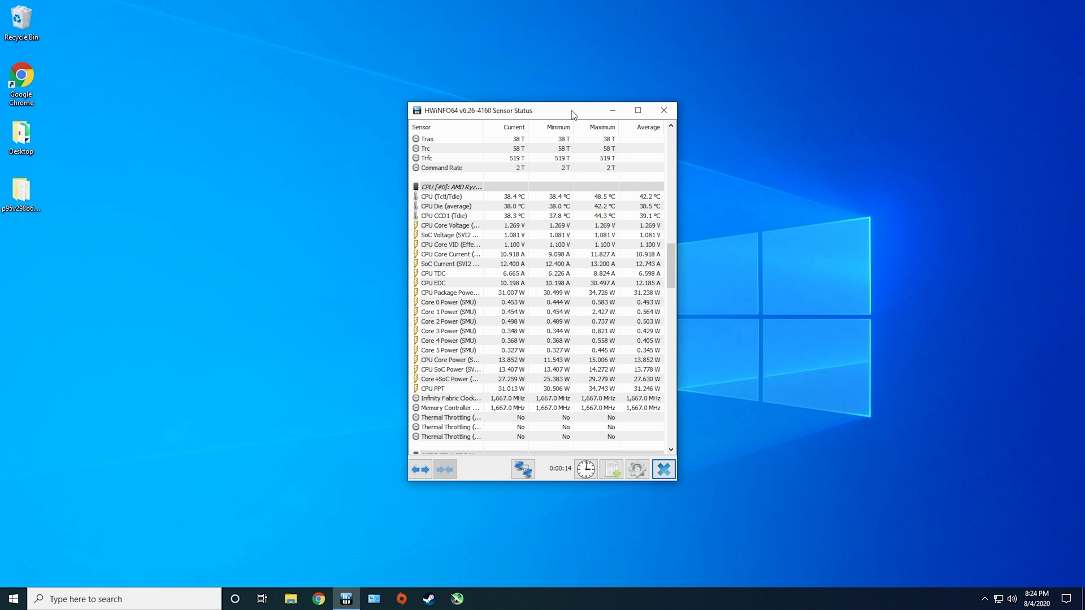
left_click_drag(573, 110, 963, 208)
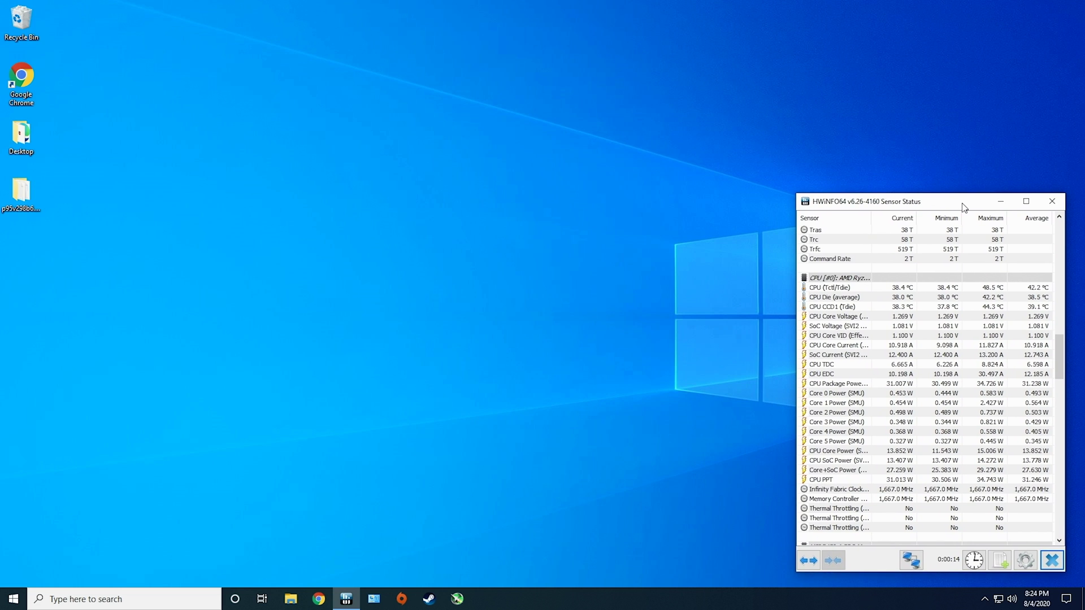
- Launch prime95 from the p95v298b6.win64 folder and start a Smallest FFTs torture test on 12 threads
double_click(20, 200)
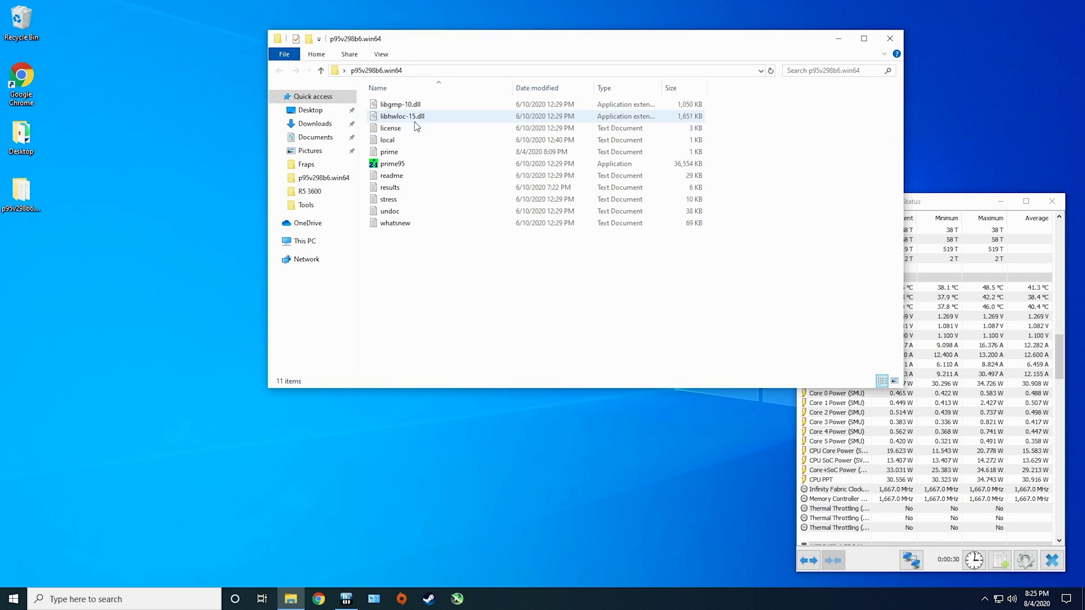
double_click(432, 165)
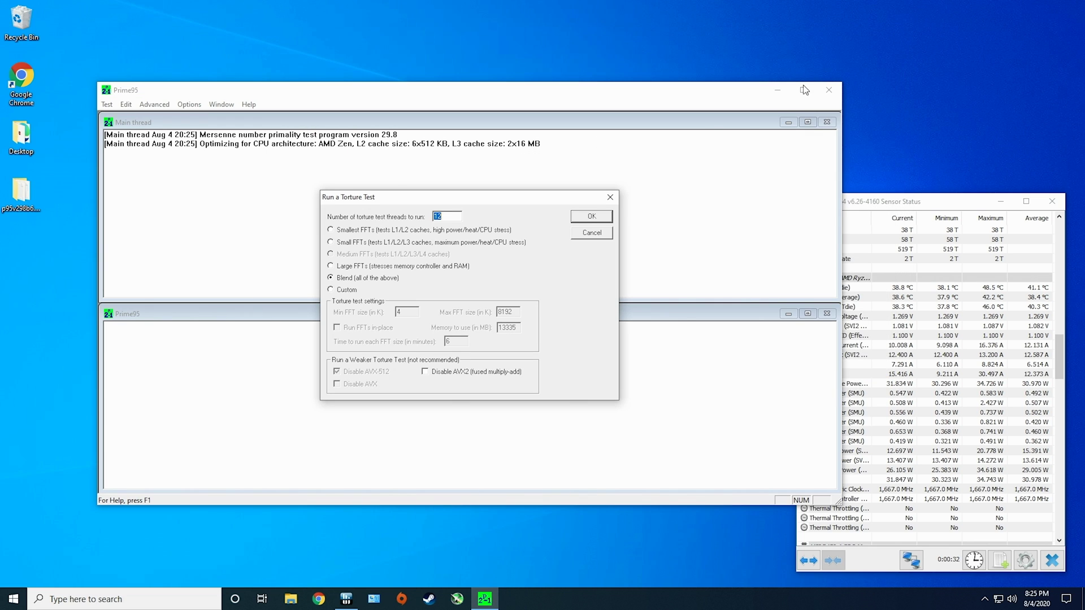
left_click(414, 231)
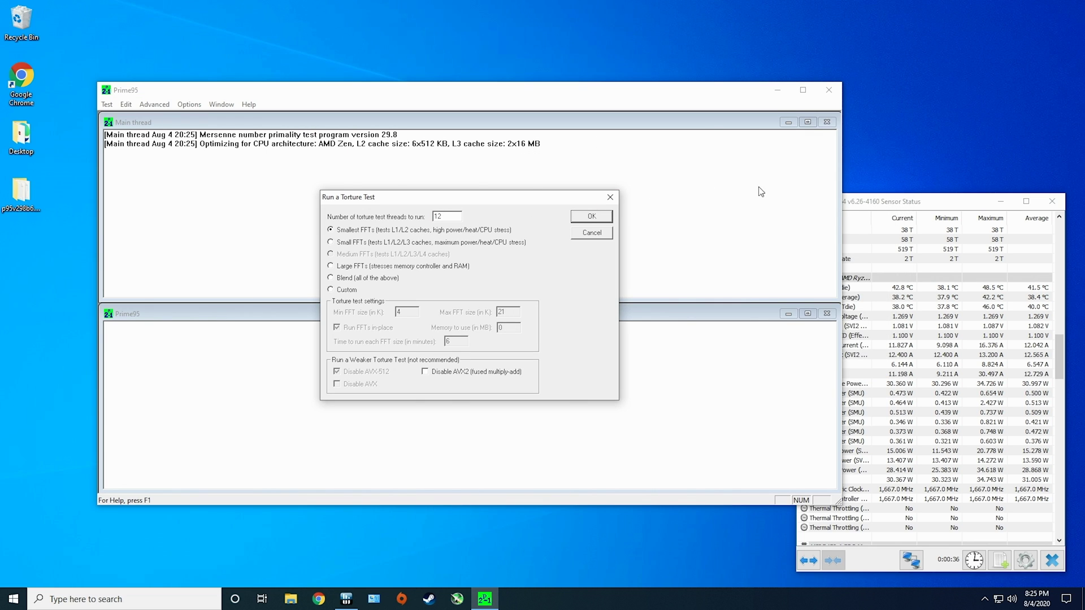
left_click(593, 221)
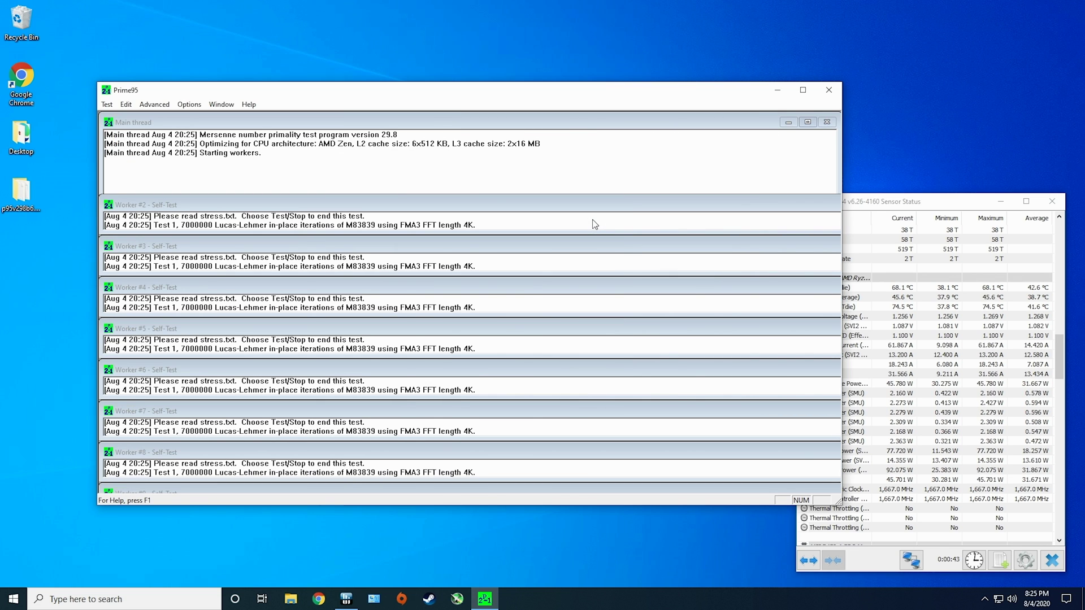
- Move the HWiNFO64 sensor window up and right so it stays visible beside Prime95
left_click_drag(920, 202, 935, 170)
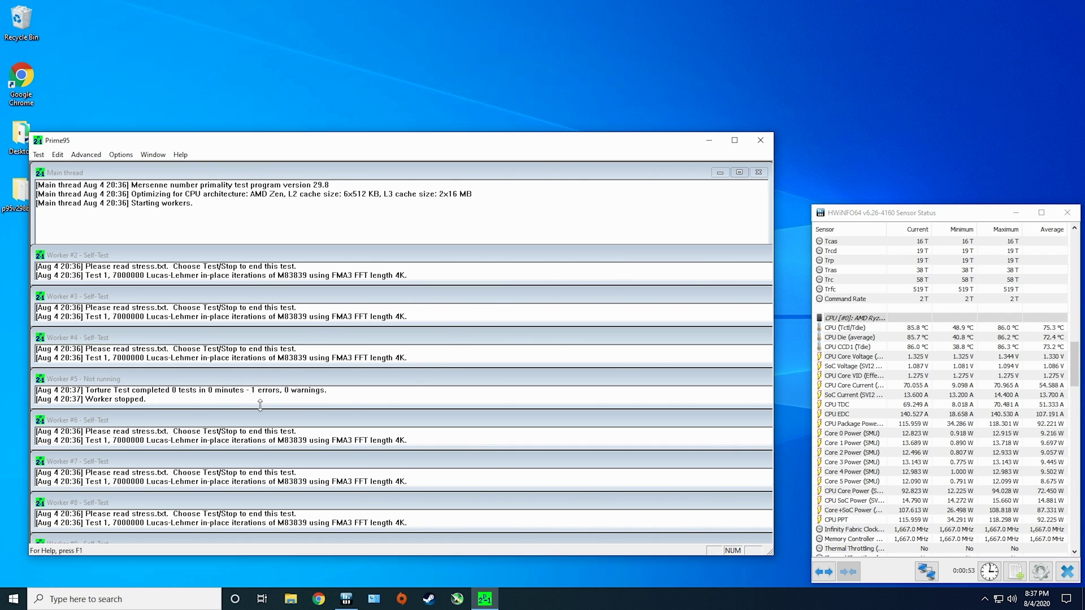
- Stop the torture test on all Prime95 workers
left_click(40, 157)
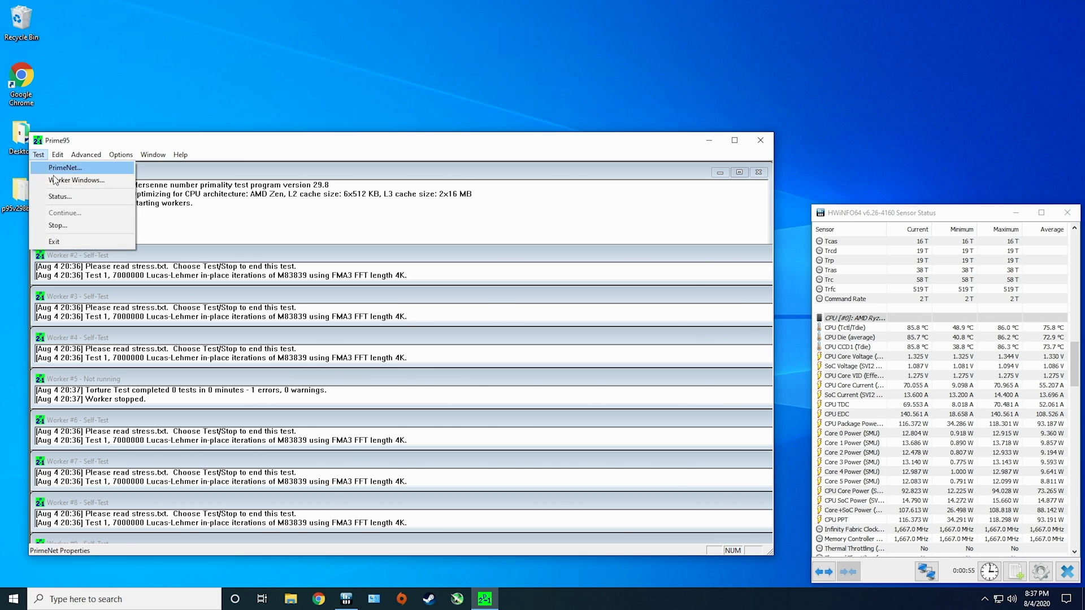
left_click(90, 228)
left_click(446, 342)
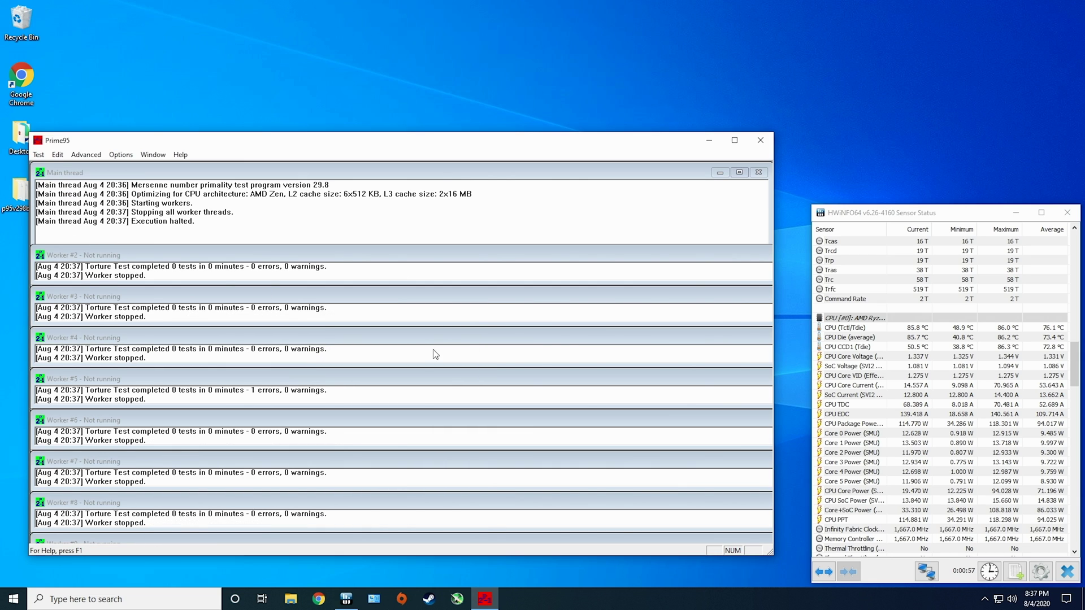
- Maximize Prime95 and read Worker #5's log showing the fatal rounding error and hardware failure
left_click(324, 395)
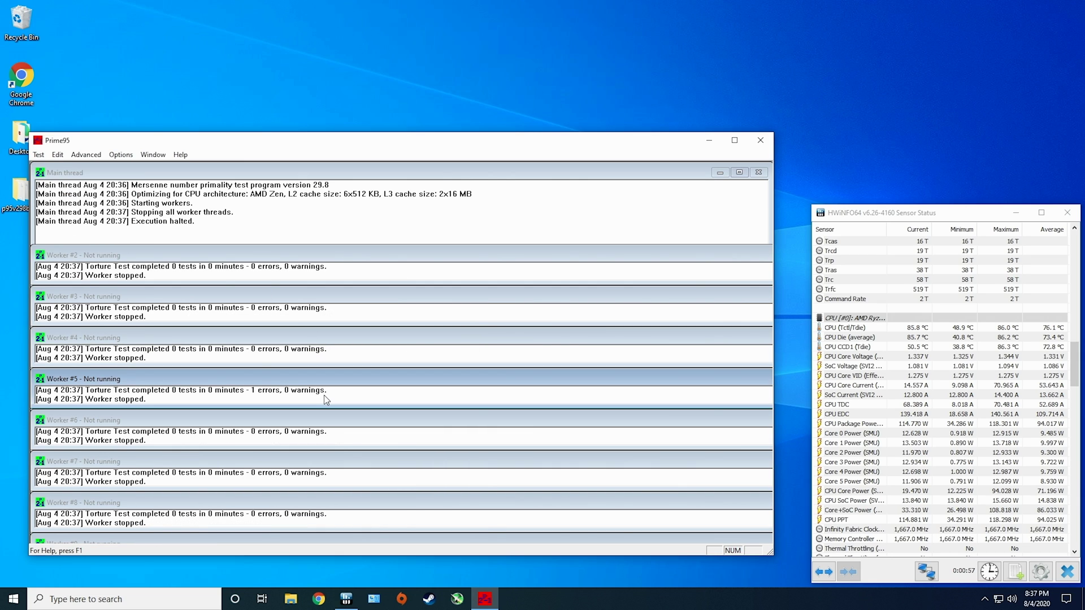
double_click(547, 150)
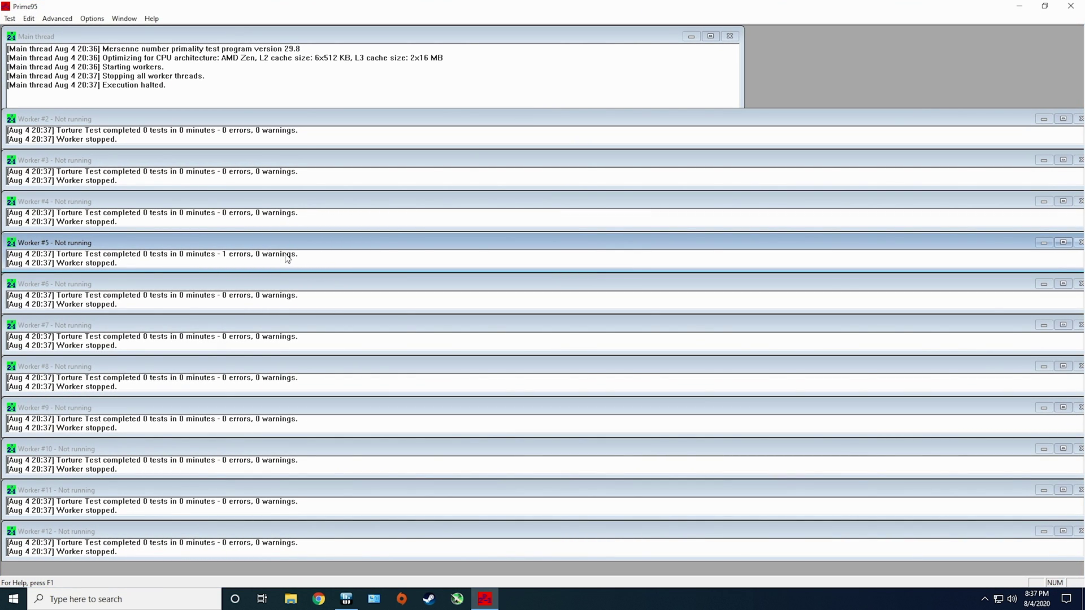
scroll(260, 260, "up", 4)
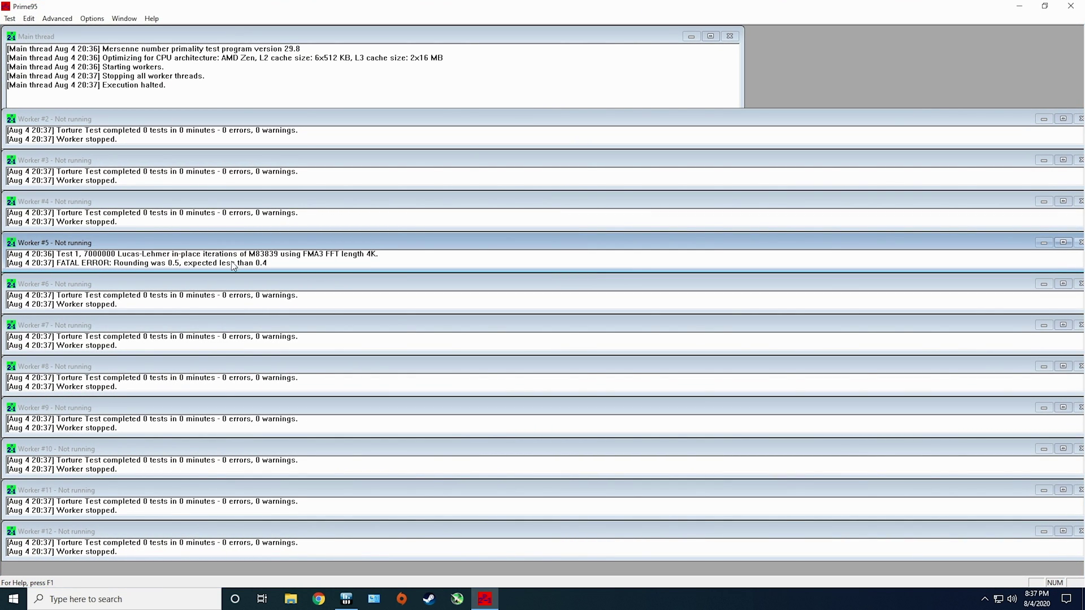
scroll(235, 266, "down", 1)
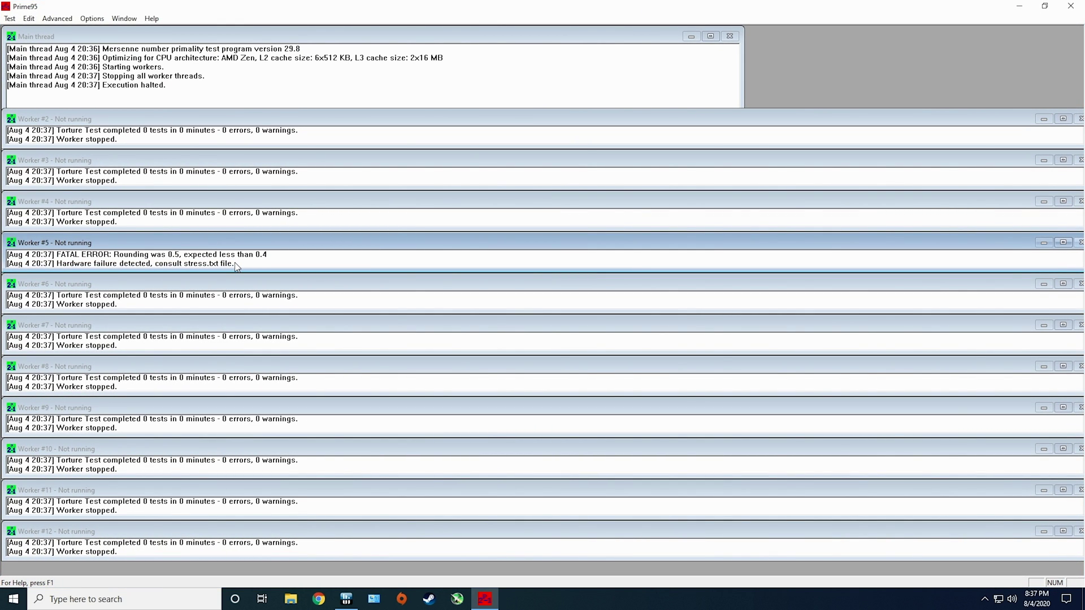
scroll(236, 267, "down", 2)
scroll(238, 267, "down", 1)
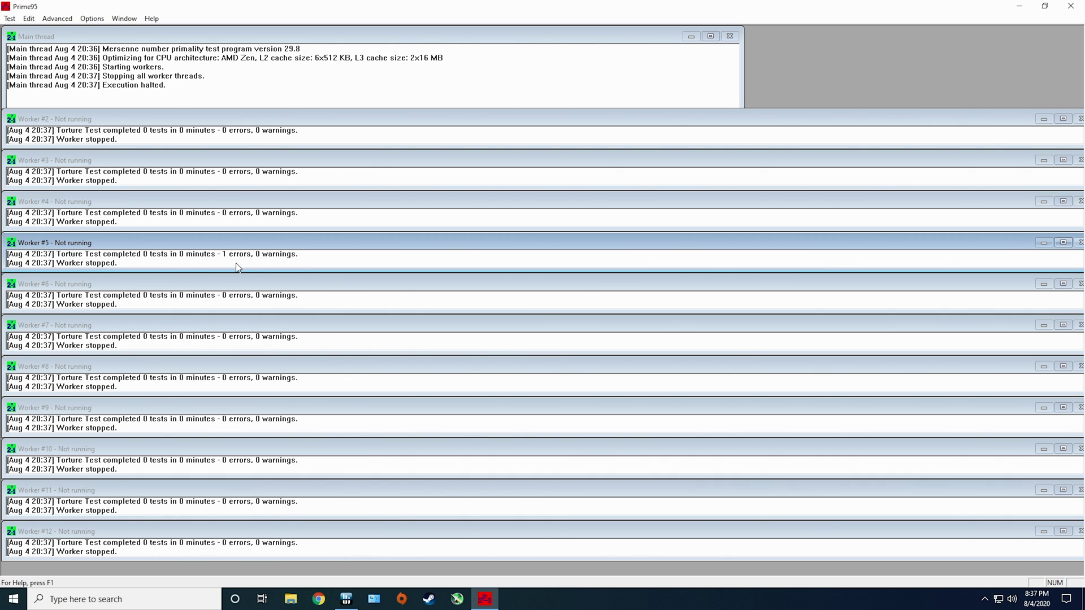
- Close the failed Prime95 run, then restore the restarted Prime95 to a smaller window beside HWiNFO64
left_click(1070, 6)
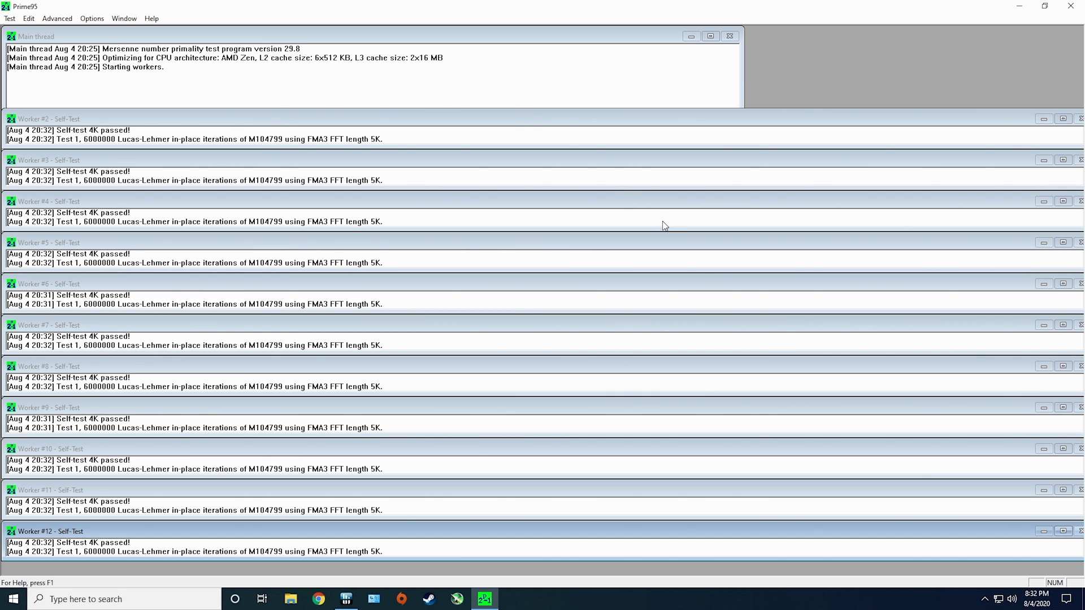
left_click_drag(651, 18, 403, 150)
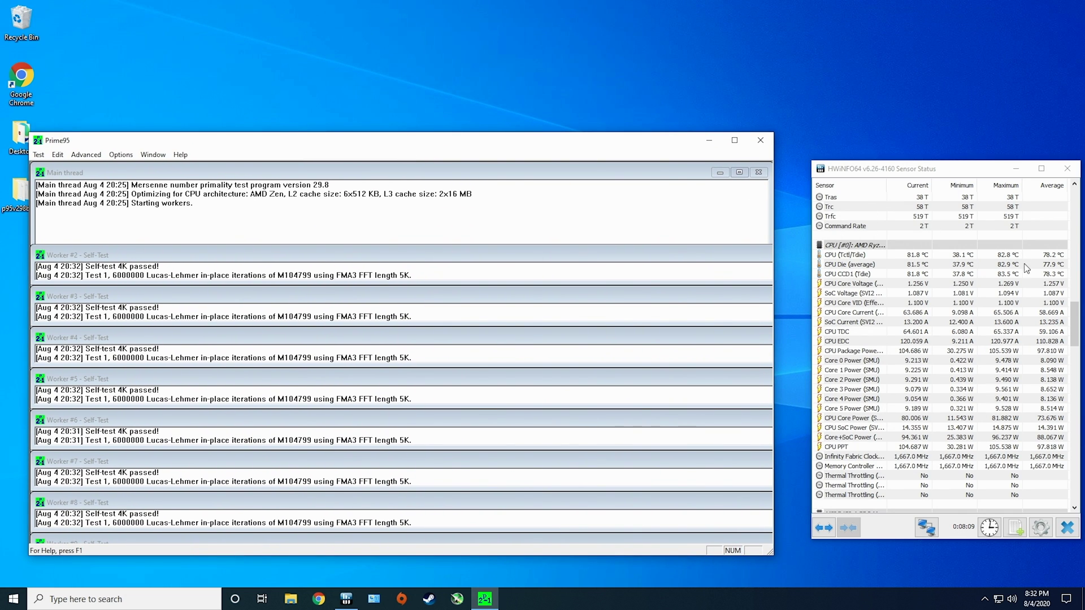